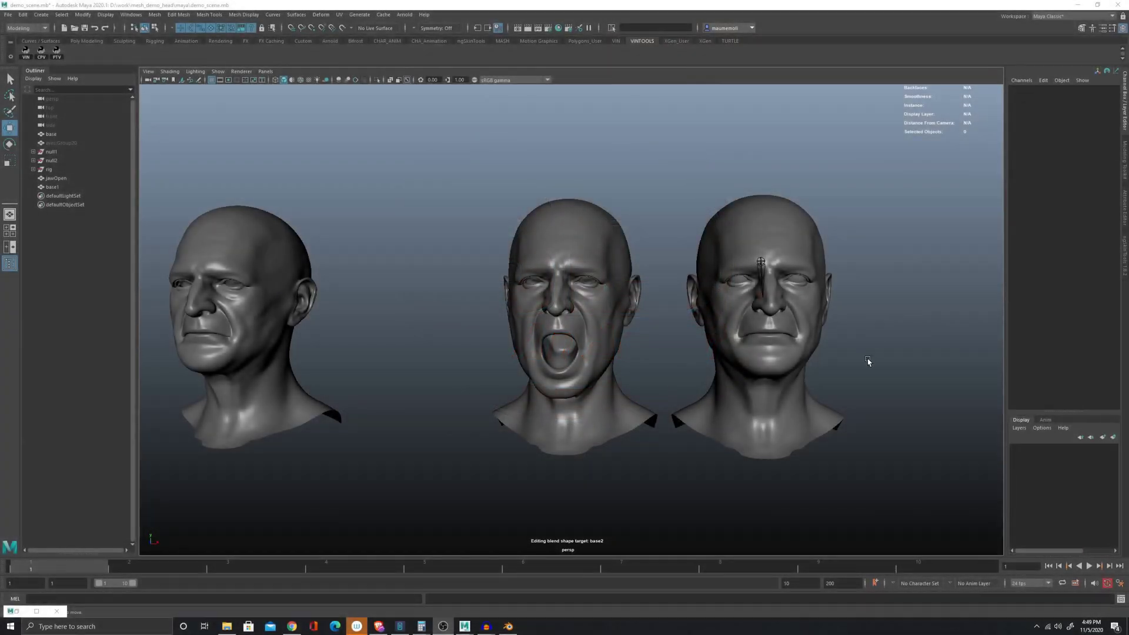
- Move the timeline to frame 10 and compare the skinned head's jaw-open pose with the sculpted jawOpen head
{"action": "left_click_drag", "start_coordinate": [826, 397], "coordinate": [796, 396], "text": "alt"}
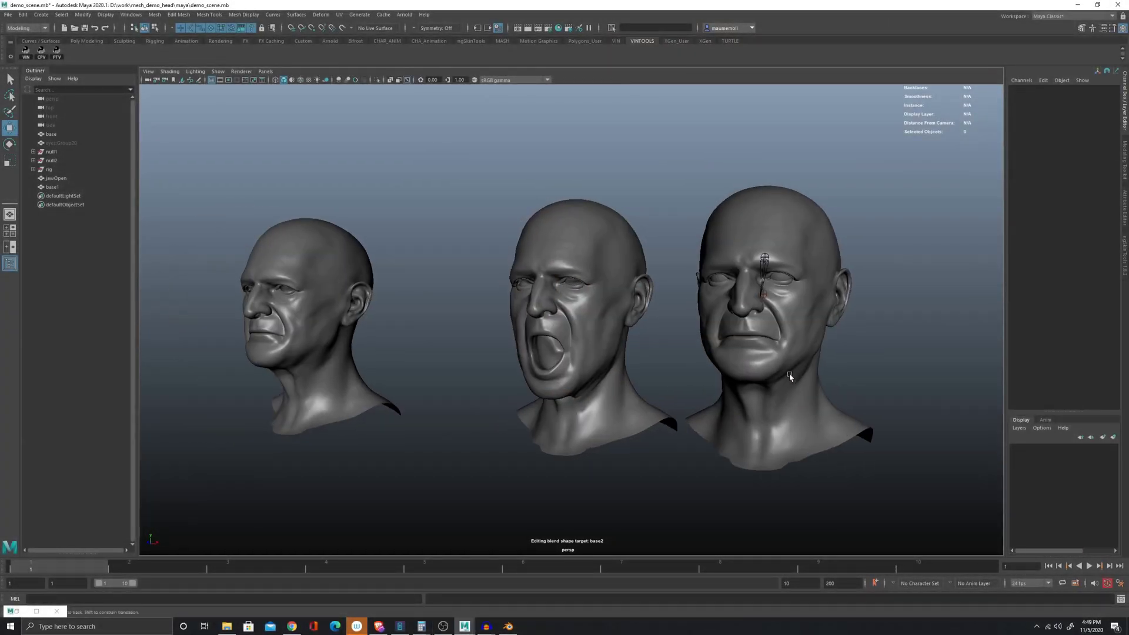
{"action": "middle_click_drag", "start_coordinate": [791, 375], "coordinate": [733, 393], "text": "alt"}
{"action": "left_click_drag", "start_coordinate": [733, 393], "coordinate": [728, 392], "text": "alt"}
{"action": "middle_click_drag", "start_coordinate": [743, 379], "coordinate": [733, 387], "text": "alt"}
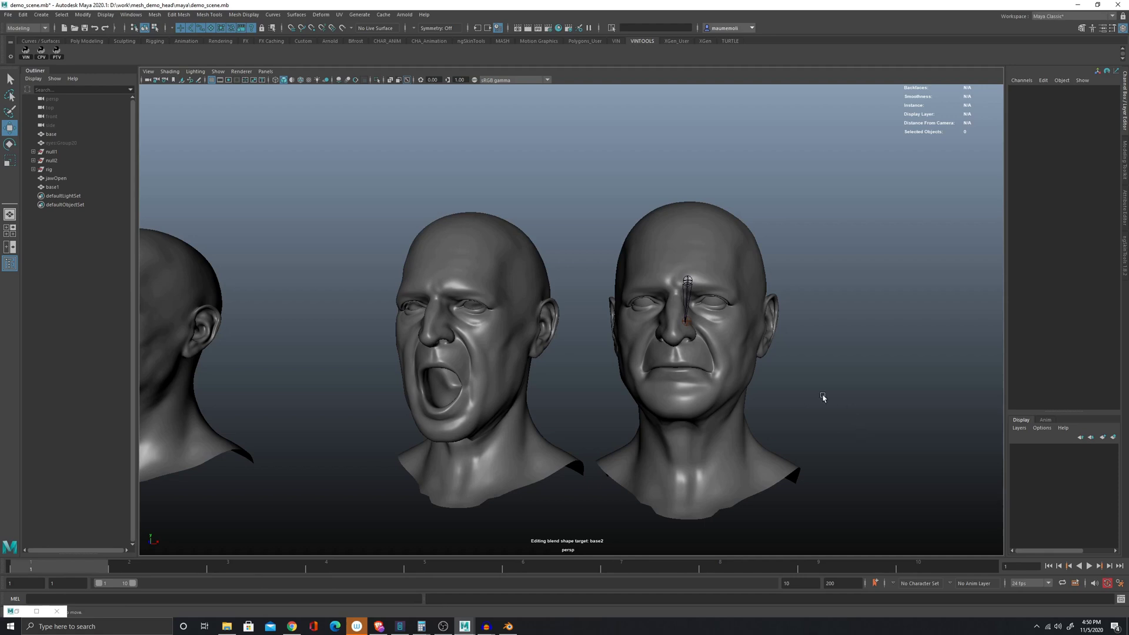
{"action": "left_click_drag", "start_coordinate": [782, 397], "coordinate": [622, 305], "text": "alt"}
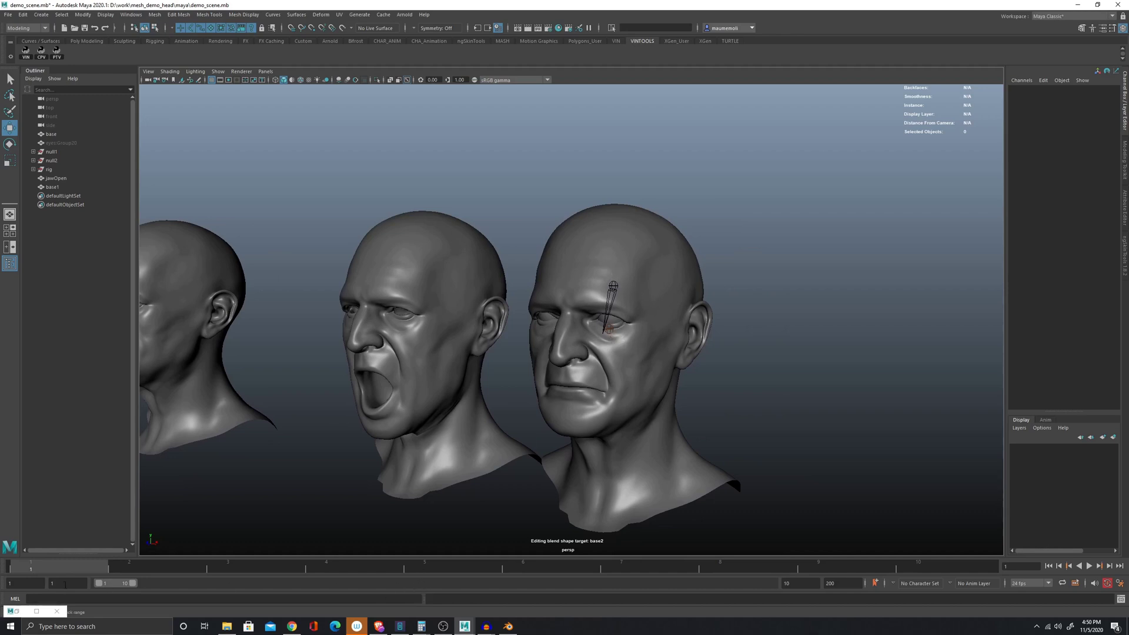
{"action": "left_click_drag", "start_coordinate": [84, 569], "coordinate": [918, 569]}
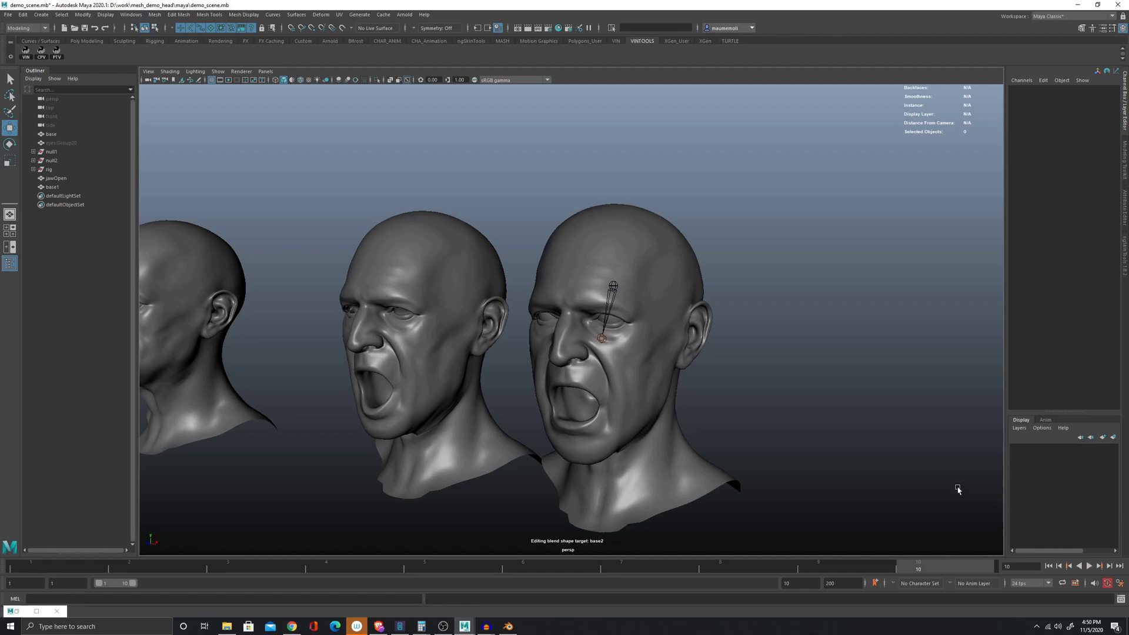
{"action": "left_click_drag", "start_coordinate": [690, 455], "coordinate": [717, 459], "text": "alt"}
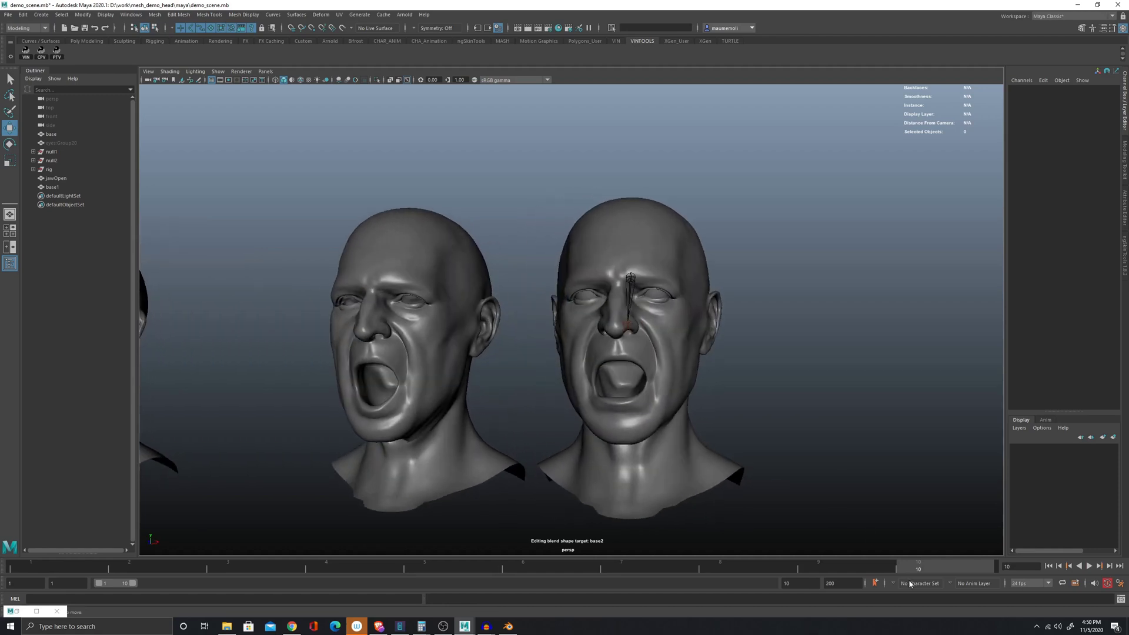
{"action": "left_click_drag", "start_coordinate": [483, 461], "coordinate": [542, 454], "text": "alt"}
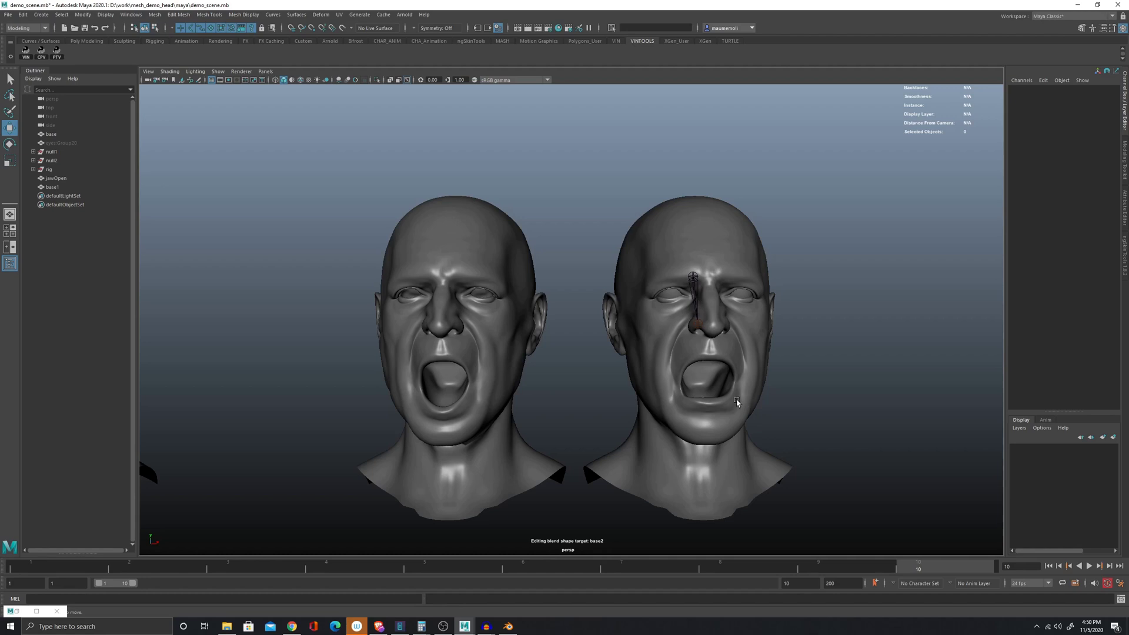
- Create a blend shape on the skinned base head with the jawOpen head as target, and try out the jawOpen weight
{"action": "left_click", "coordinate": [482, 360]}
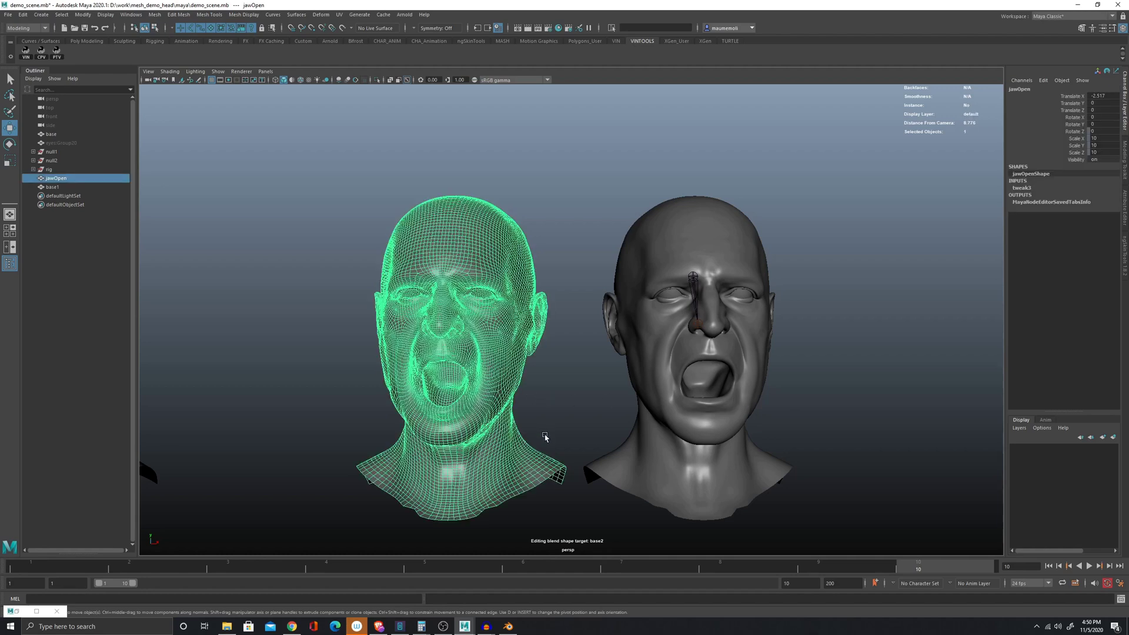
{"action": "left_click", "coordinate": [637, 470], "text": "shift"}
{"action": "key", "text": "space"}
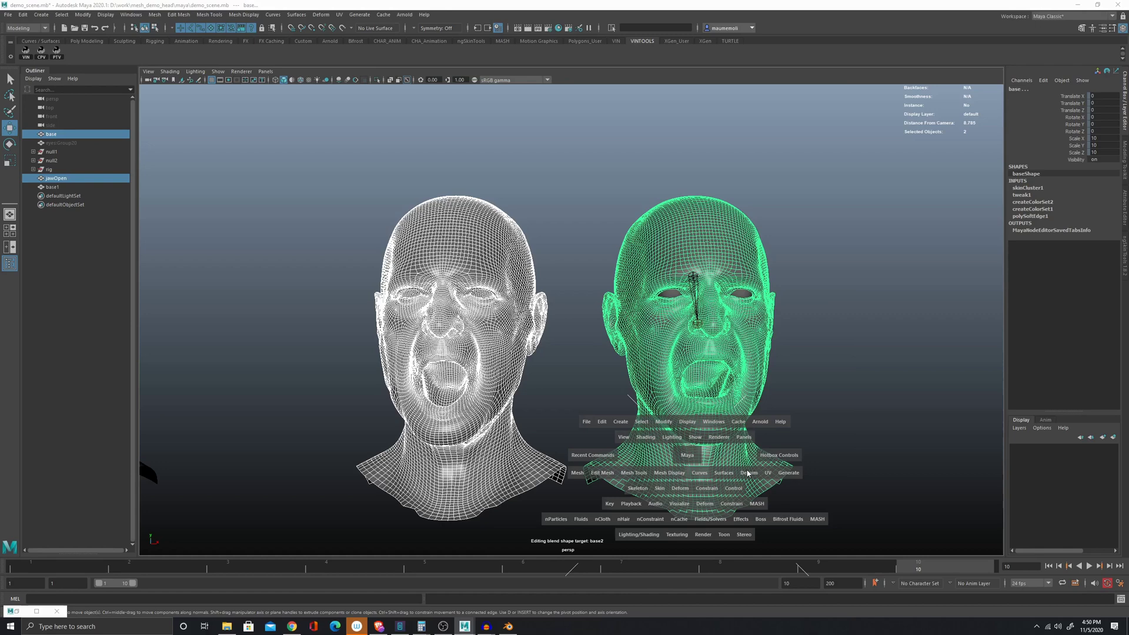
{"action": "left_click_drag", "start_coordinate": [748, 474], "coordinate": [780, 54]}
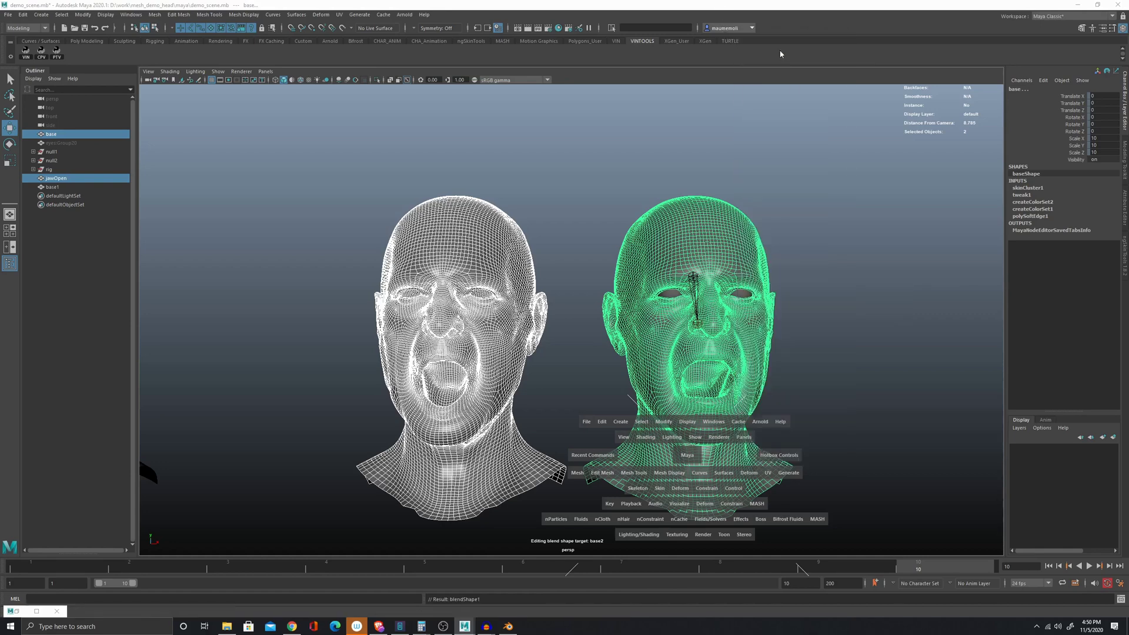
{"action": "left_click", "coordinate": [1052, 195]}
{"action": "left_click", "coordinate": [1058, 208]}
{"action": "middle_click_drag", "start_coordinate": [652, 212], "coordinate": [453, 203]}
- Delete the blendShape1 deformer that uses the jawOpen target from the skinned base head
{"action": "left_click", "coordinate": [786, 200]}
{"action": "left_click", "coordinate": [689, 216]}
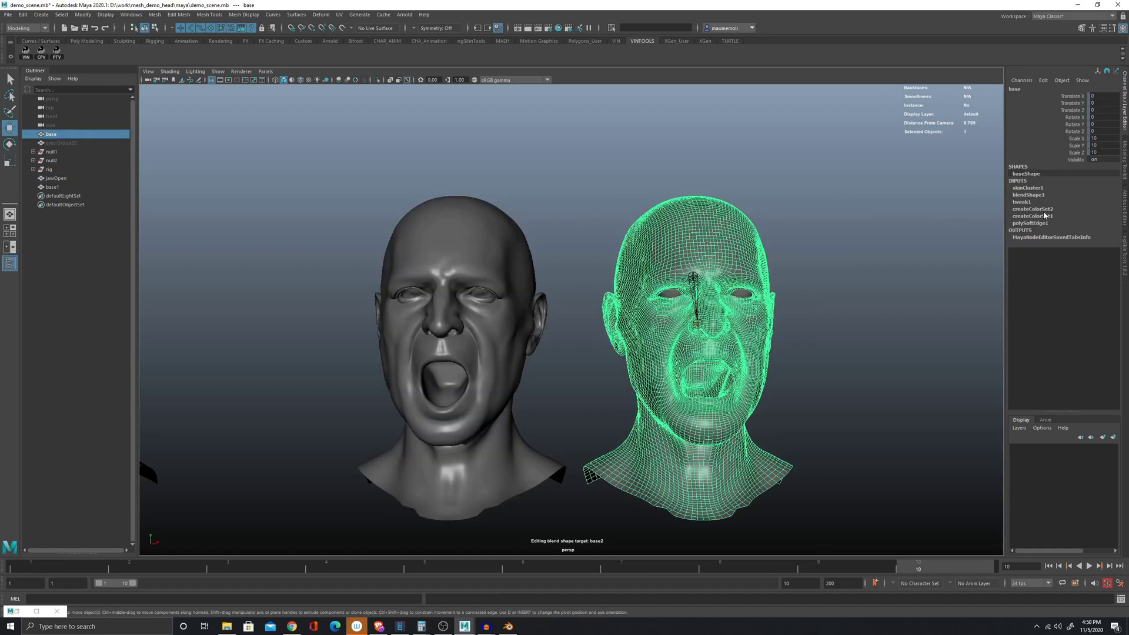
{"action": "left_click", "coordinate": [1037, 196]}
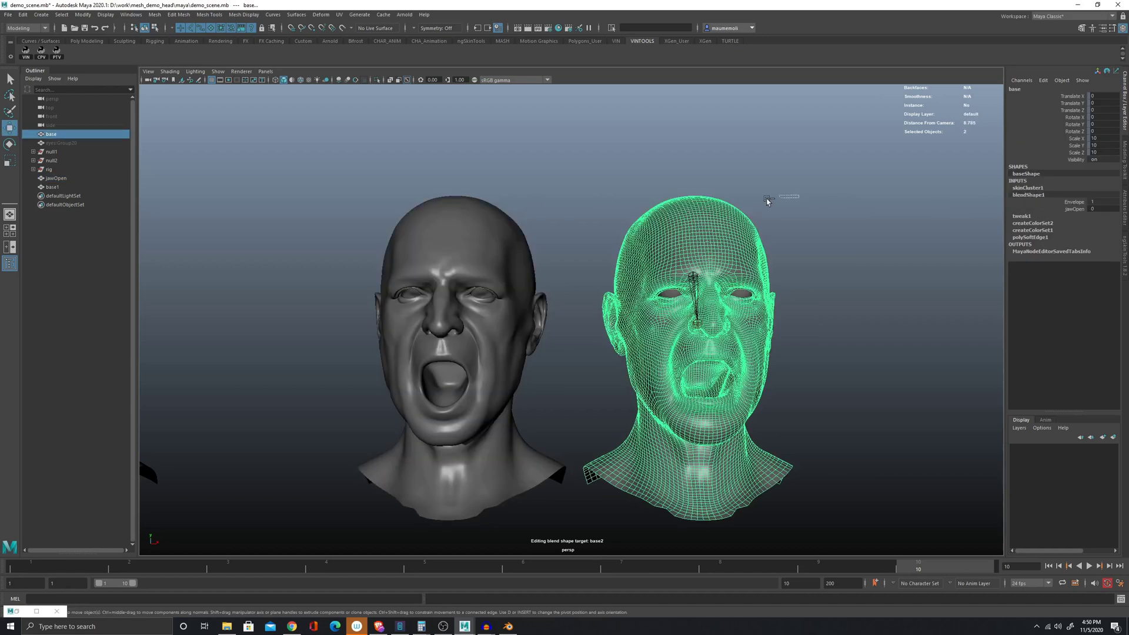
{"action": "left_click", "coordinate": [548, 234]}
- Create a blend shape on the neutral base1 head with the base and jawOpen heads as targets
{"action": "scroll", "coordinate": [752, 322], "scroll_direction": "down", "scroll_amount": 3}
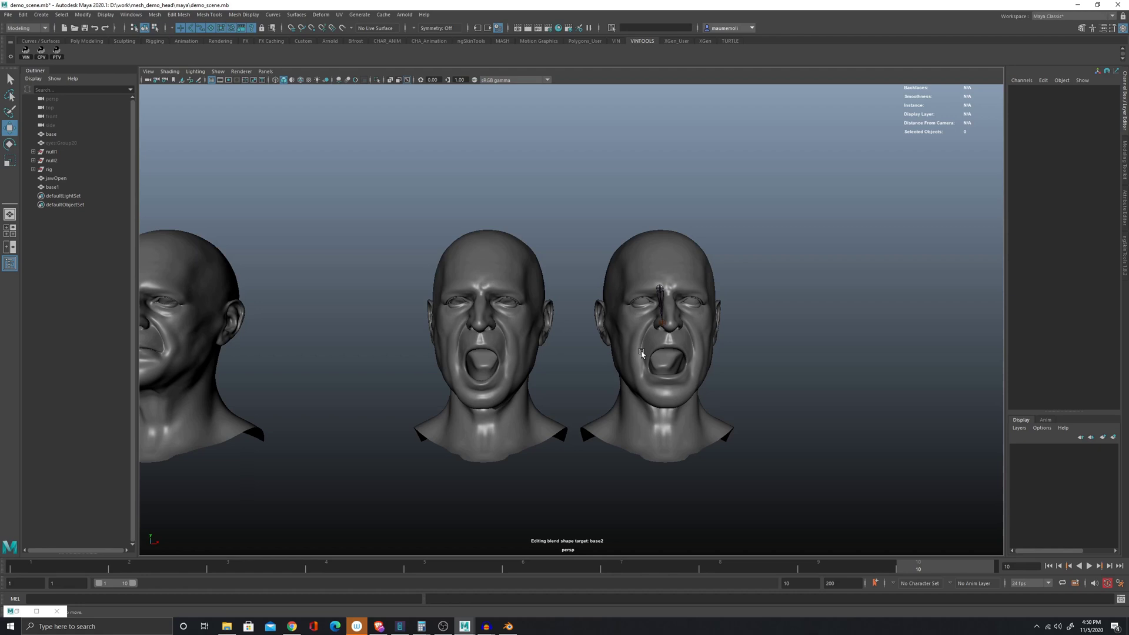
{"action": "middle_click_drag", "start_coordinate": [463, 362], "coordinate": [530, 369], "text": "alt"}
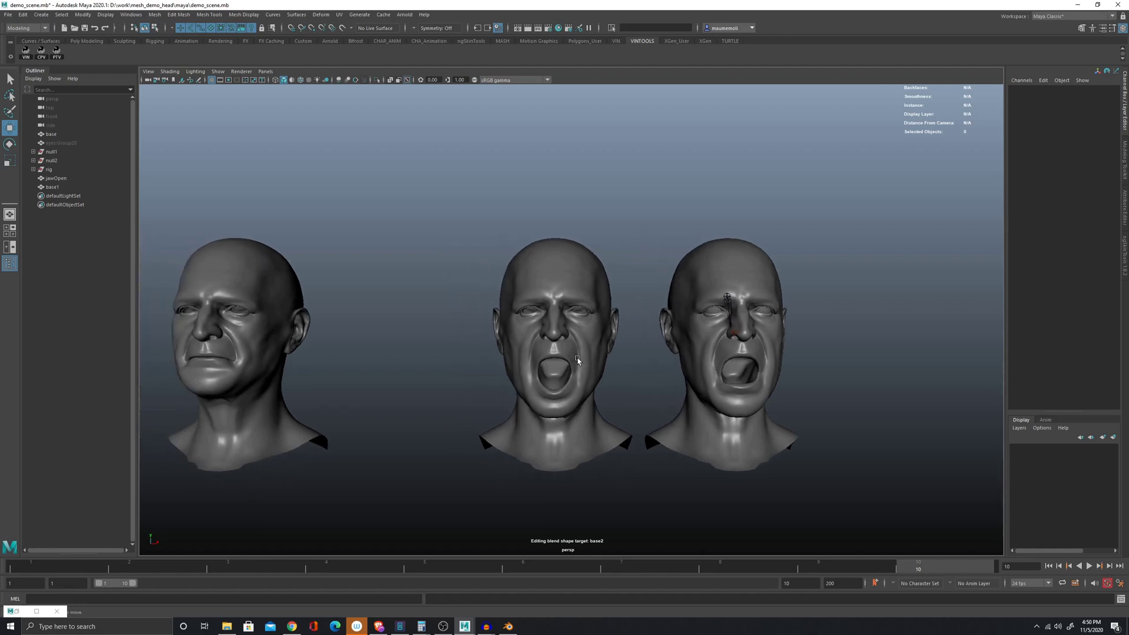
{"action": "right_click_drag", "start_coordinate": [529, 369], "coordinate": [507, 363], "text": "alt"}
{"action": "middle_click_drag", "start_coordinate": [507, 364], "coordinate": [513, 375], "text": "alt"}
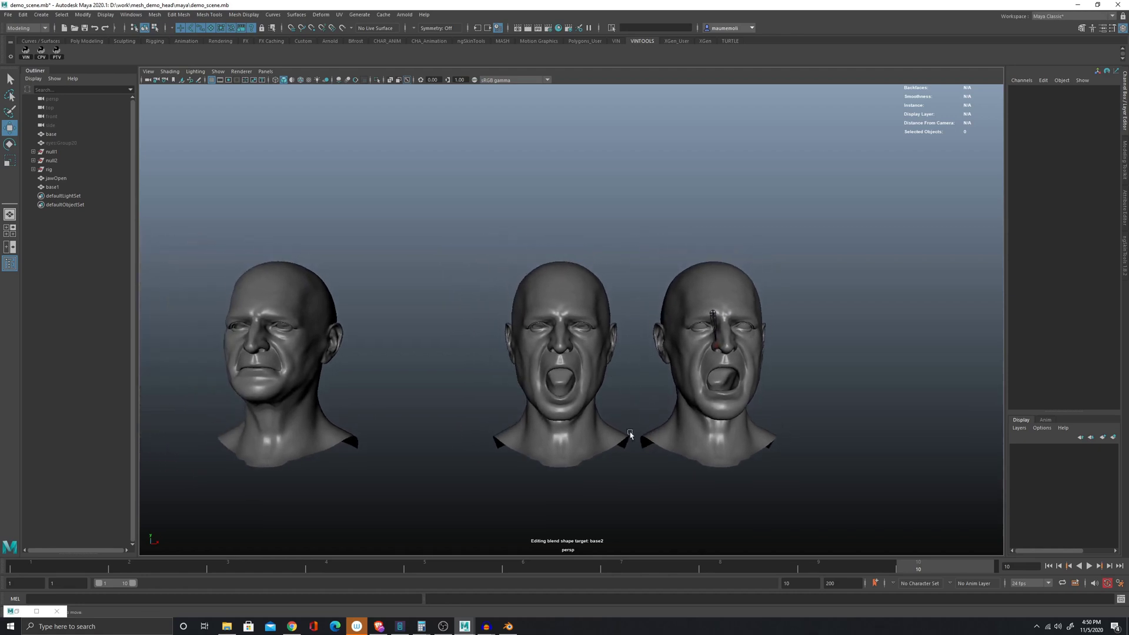
{"action": "left_click", "coordinate": [677, 440]}
{"action": "left_click", "coordinate": [561, 432], "text": "shift"}
{"action": "left_click", "coordinate": [295, 348], "text": "shift"}
{"action": "key", "text": "space"}
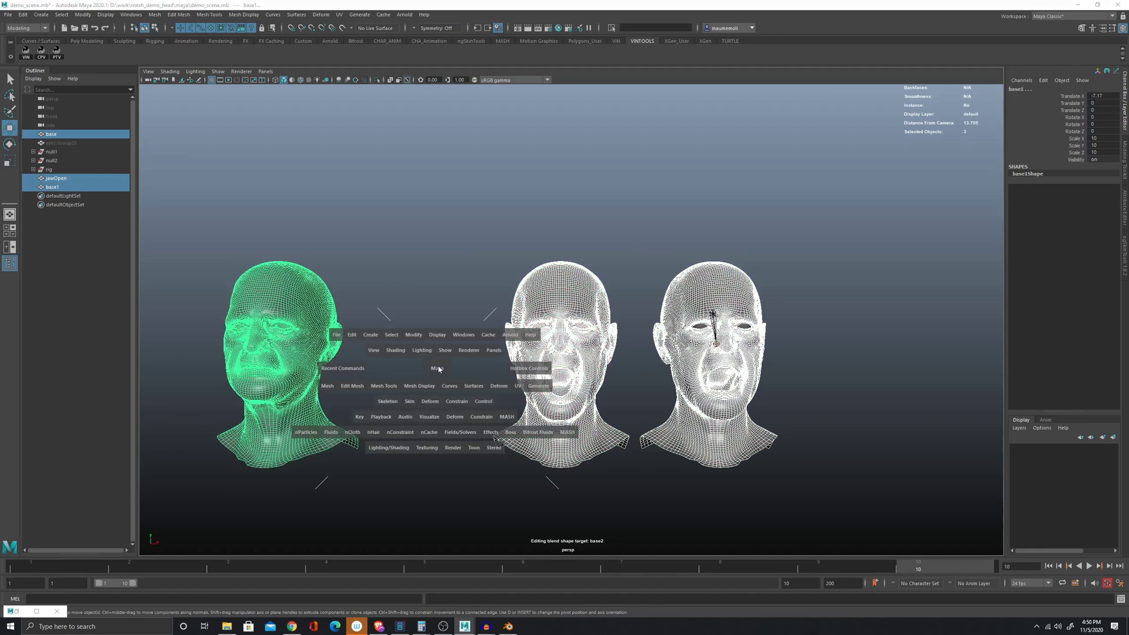
{"action": "left_click", "coordinate": [494, 389]}
{"action": "left_click", "coordinate": [515, 218]}
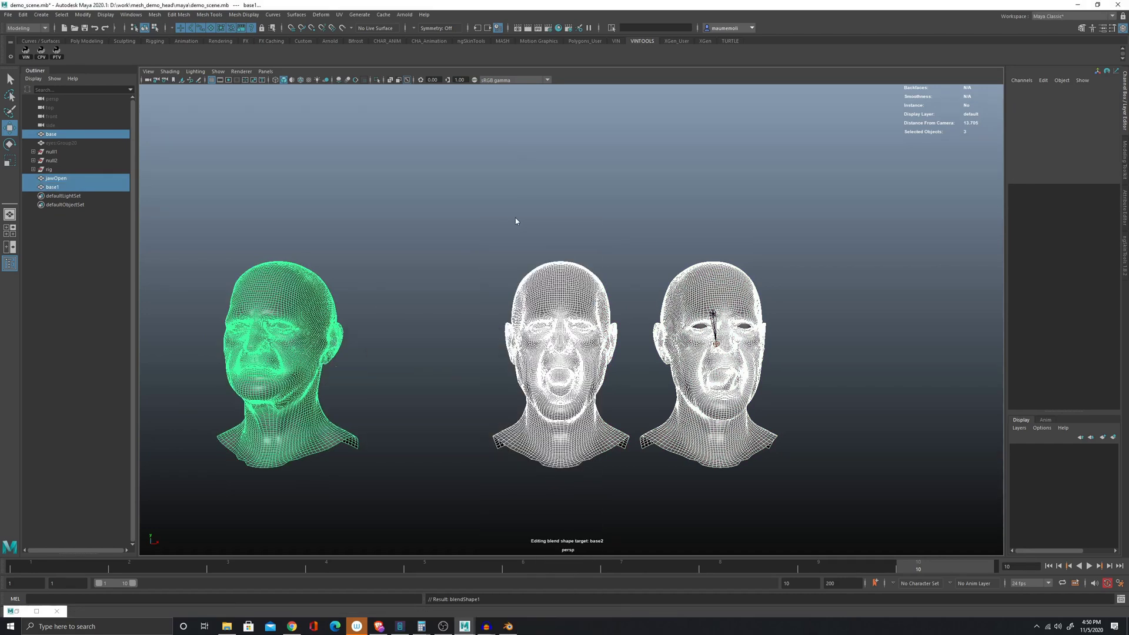
{"action": "left_click", "coordinate": [429, 307]}
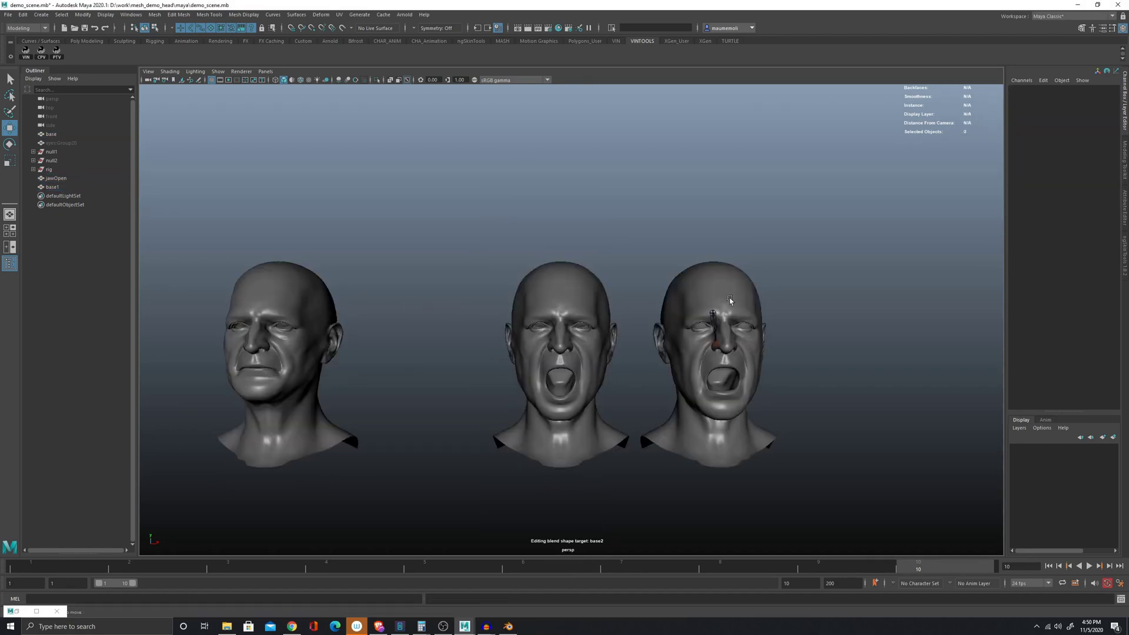
- Set the base weight to -1 and the jawOpen weight to 1 on base1's blend shape
{"action": "left_click", "coordinate": [265, 334]}
{"action": "left_click", "coordinate": [1068, 192]}
{"action": "double_click", "coordinate": [1102, 201]}
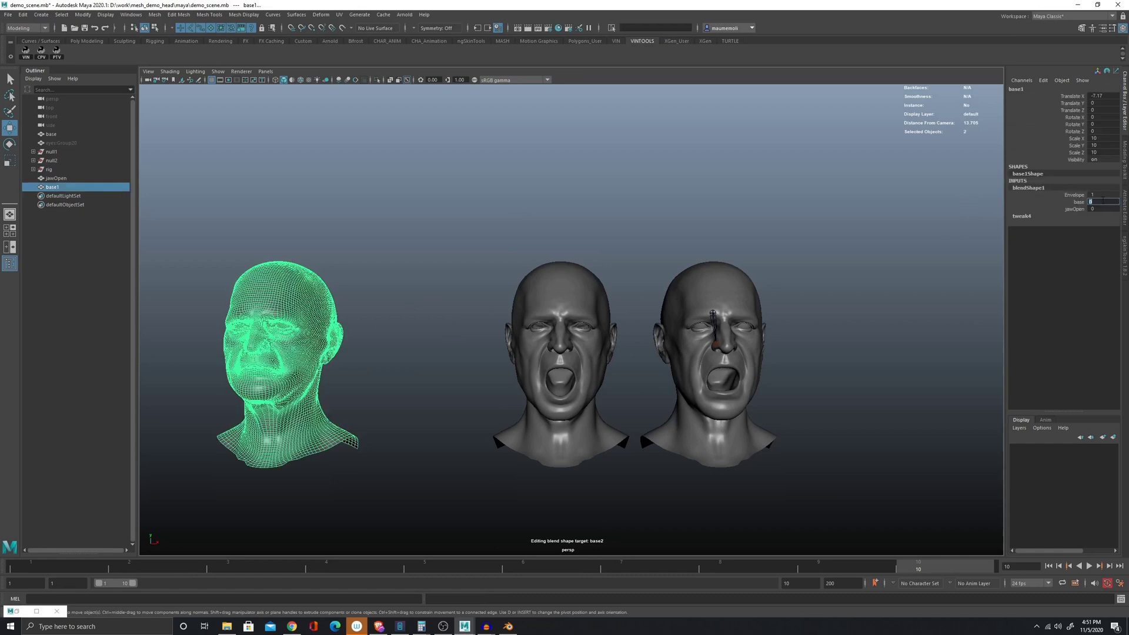
{"action": "key", "text": "Tab"}
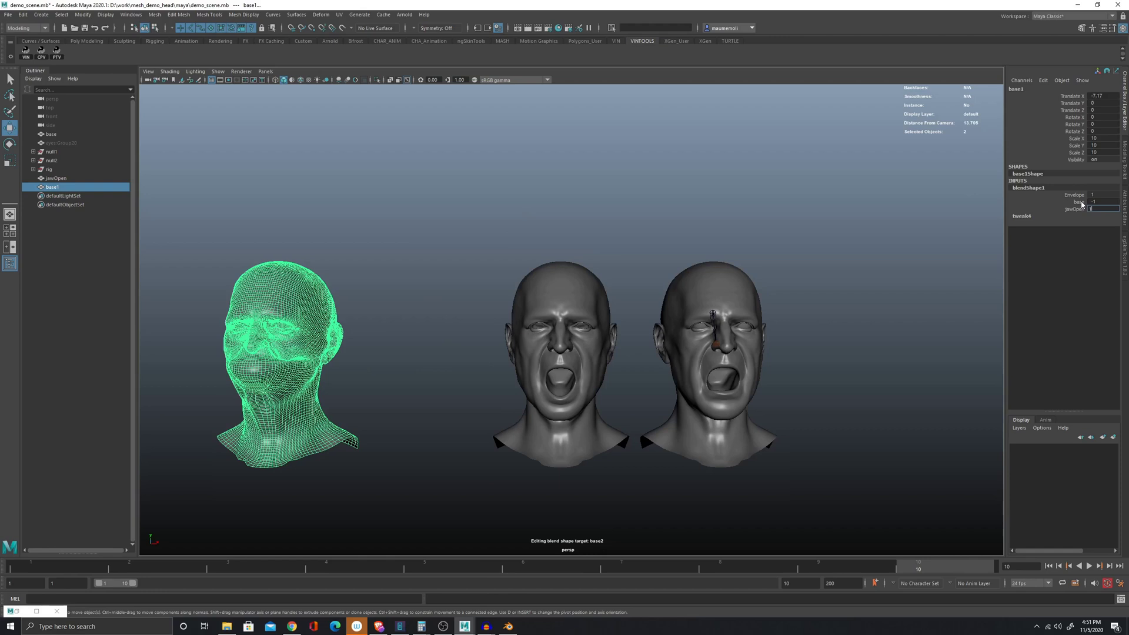
{"action": "type", "text": "1"}
{"action": "key", "text": "Return"}
- Duplicate the blended base1 head and move the copy up above the row of heads
{"action": "left_click", "coordinate": [288, 377]}
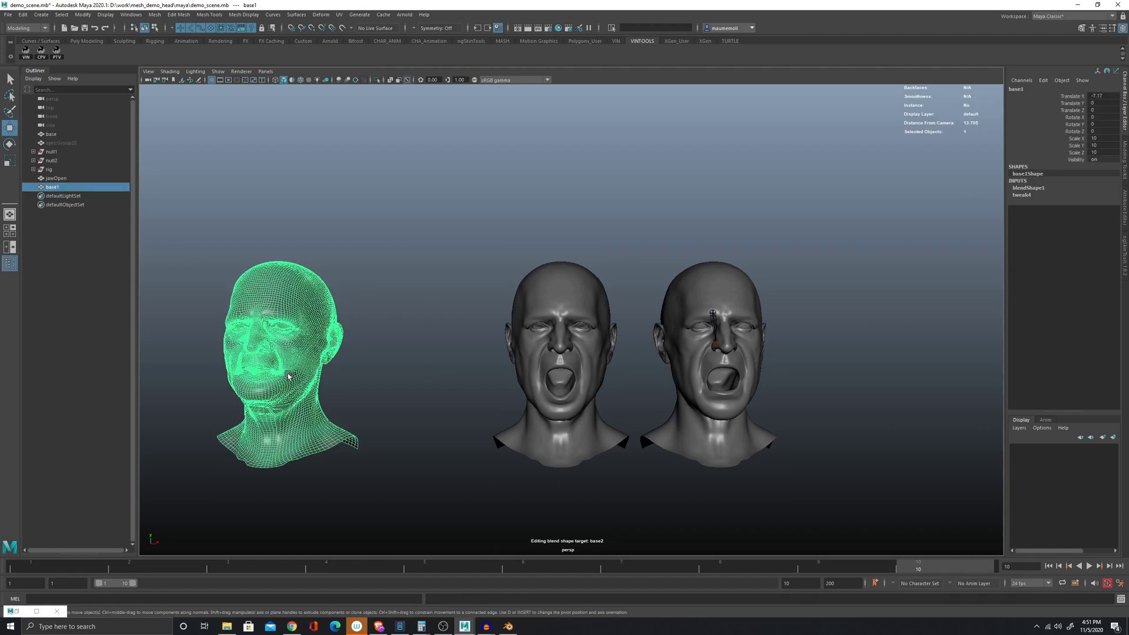
{"action": "key", "text": "ctrl+d"}
{"action": "middle_click_drag", "start_coordinate": [288, 379], "coordinate": [483, 240]}
- Delete the blendShape1 deformer from the base1 head
{"action": "left_click", "coordinate": [305, 390]}
{"action": "left_click", "coordinate": [1033, 189]}
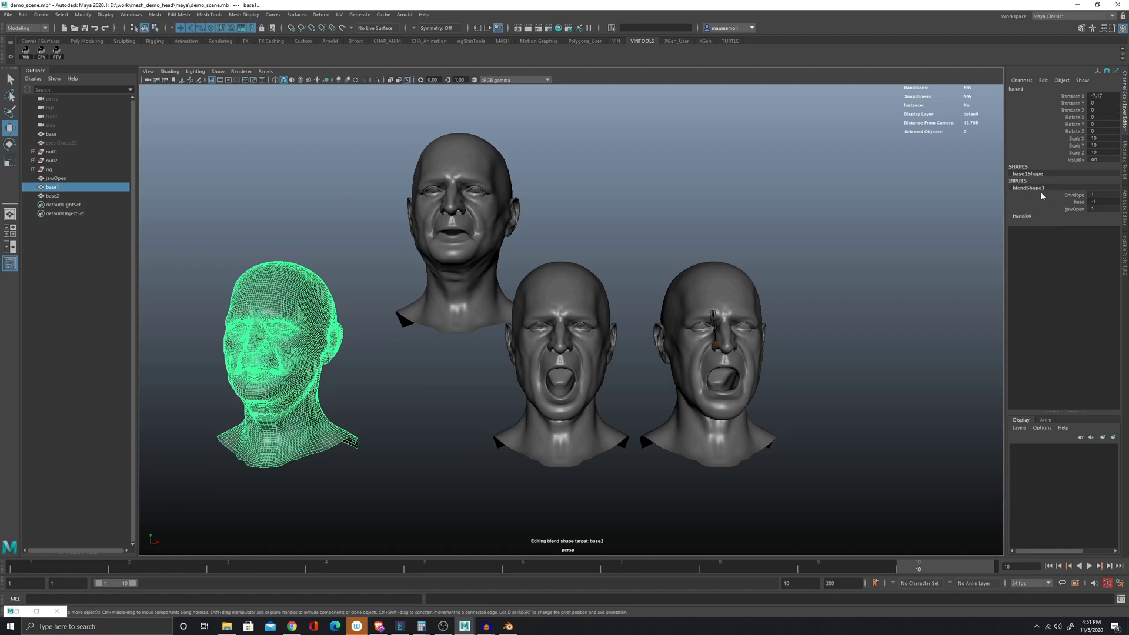
{"action": "left_click", "coordinate": [236, 277]}
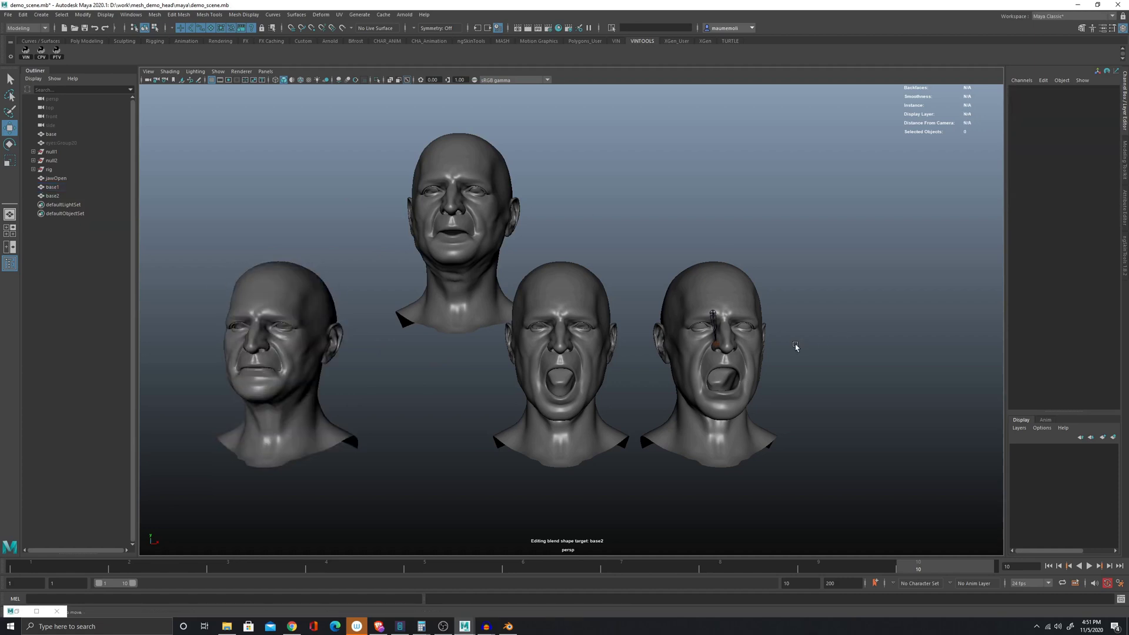
- Create a blend shape on the skinned base head with the base2 copy as target and set the base2 weight to 1
{"action": "left_click_drag", "start_coordinate": [796, 347], "coordinate": [723, 340], "text": "alt"}
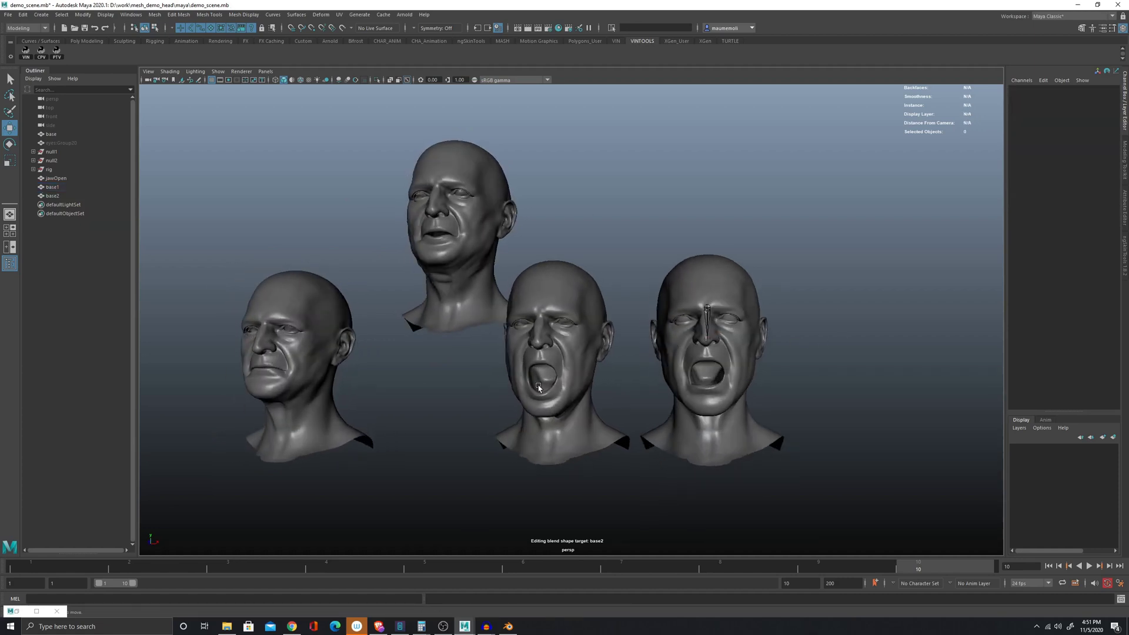
{"action": "left_click_drag", "start_coordinate": [537, 384], "coordinate": [553, 364], "text": "alt"}
{"action": "middle_click_drag", "start_coordinate": [553, 364], "coordinate": [478, 365], "text": "alt"}
{"action": "right_click_drag", "start_coordinate": [238, 279], "coordinate": [310, 259], "text": "alt"}
{"action": "left_click", "coordinate": [310, 260]}
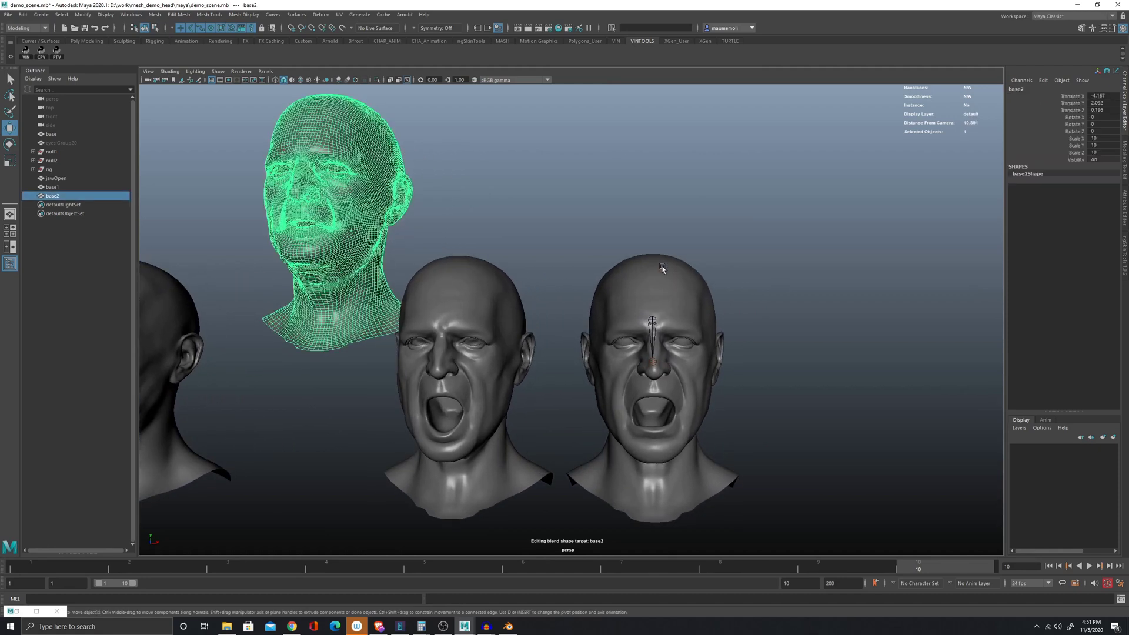
{"action": "left_click", "coordinate": [676, 365], "text": "shift"}
{"action": "key", "text": "space"}
{"action": "left_click_drag", "start_coordinate": [1035, 366], "coordinate": [1051, 222]}
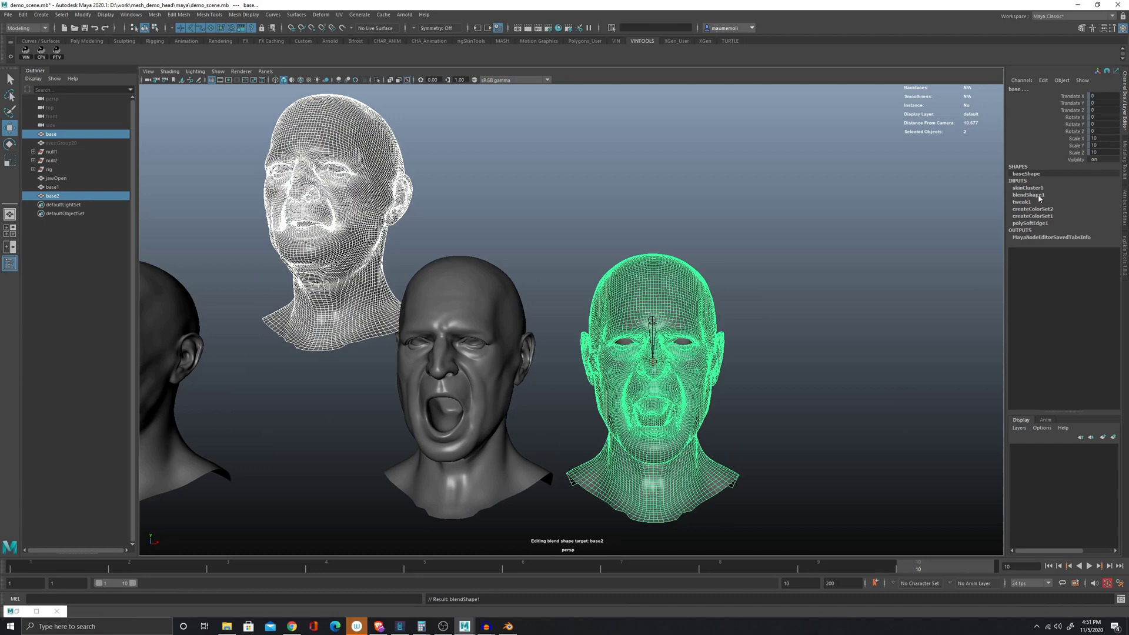
{"action": "left_click", "coordinate": [1039, 194]}
{"action": "left_click", "coordinate": [1069, 209]}
- Set the jawOpen head's Translate X to 0 and examine how closely it overlaps the corrected base head
{"action": "left_click_drag", "start_coordinate": [729, 294], "coordinate": [751, 295], "text": "alt"}
{"action": "left_click", "coordinate": [441, 342]}
{"action": "left_click", "coordinate": [1115, 98]}
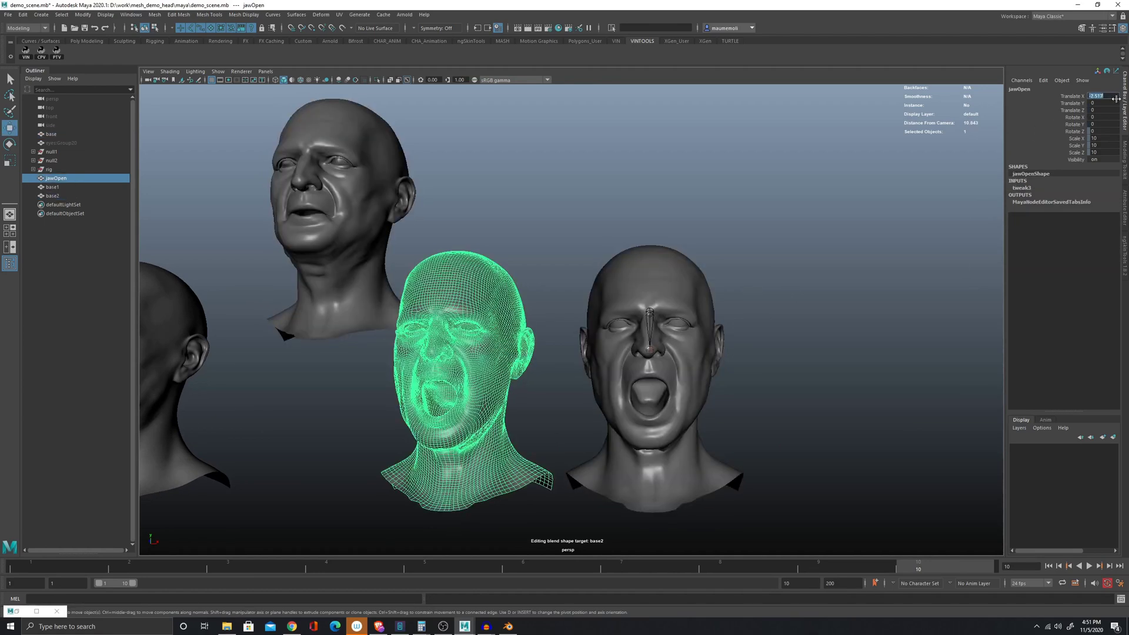
{"action": "type", "text": "0"}
{"action": "key", "text": "Return"}
{"action": "left_click_drag", "start_coordinate": [579, 327], "coordinate": [500, 262], "text": "alt"}
{"action": "right_click_drag", "start_coordinate": [500, 262], "coordinate": [607, 365], "text": "alt"}
{"action": "left_click_drag", "start_coordinate": [608, 365], "coordinate": [635, 323], "text": "alt"}
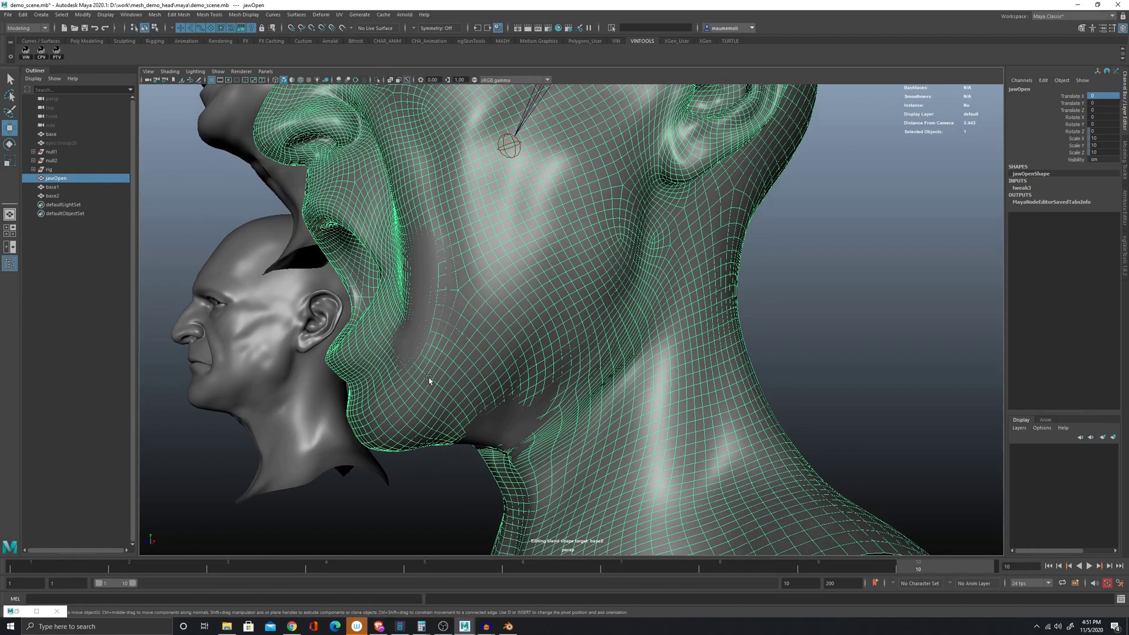
{"action": "left_click_drag", "start_coordinate": [429, 378], "coordinate": [685, 449], "text": "alt"}
- Move the jawOpen head back beside the base head, to a Translate X of -2.543
{"action": "middle_click_drag", "start_coordinate": [652, 498], "coordinate": [591, 516]}
{"action": "left_click_drag", "start_coordinate": [591, 516], "coordinate": [589, 517]}
{"action": "left_click_drag", "start_coordinate": [590, 516], "coordinate": [584, 473], "text": "alt"}
{"action": "right_click_drag", "start_coordinate": [585, 474], "coordinate": [777, 486], "text": "alt"}
{"action": "left_click_drag", "start_coordinate": [777, 486], "coordinate": [750, 305], "text": "alt"}
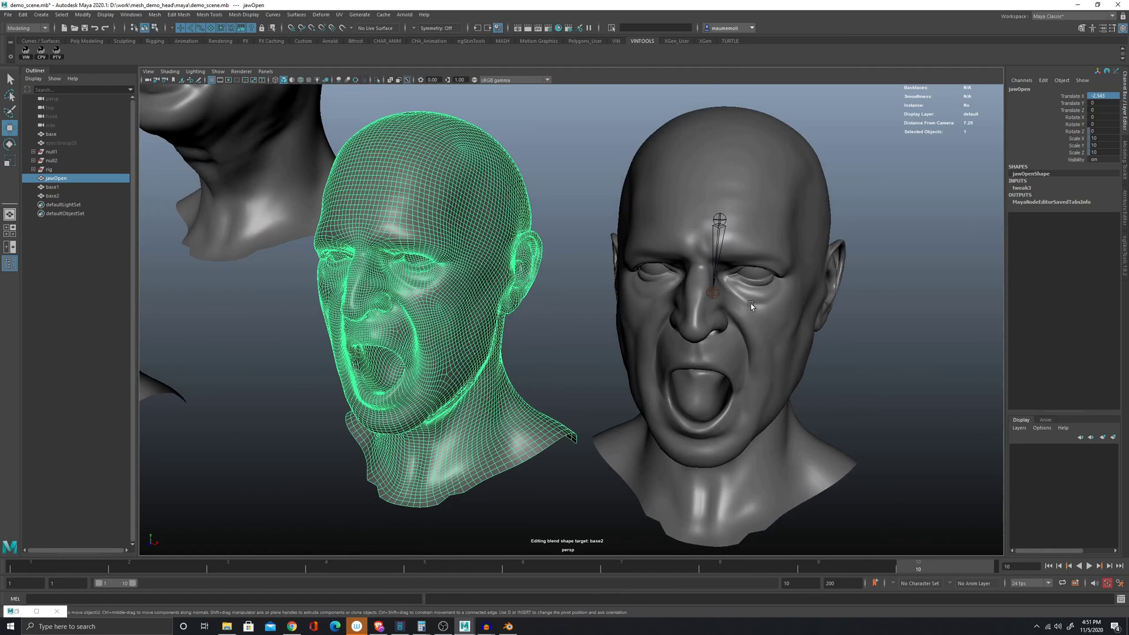
{"action": "right_click_drag", "start_coordinate": [609, 411], "coordinate": [459, 415], "text": "alt"}
{"action": "left_click_drag", "start_coordinate": [459, 414], "coordinate": [482, 391], "text": "alt"}
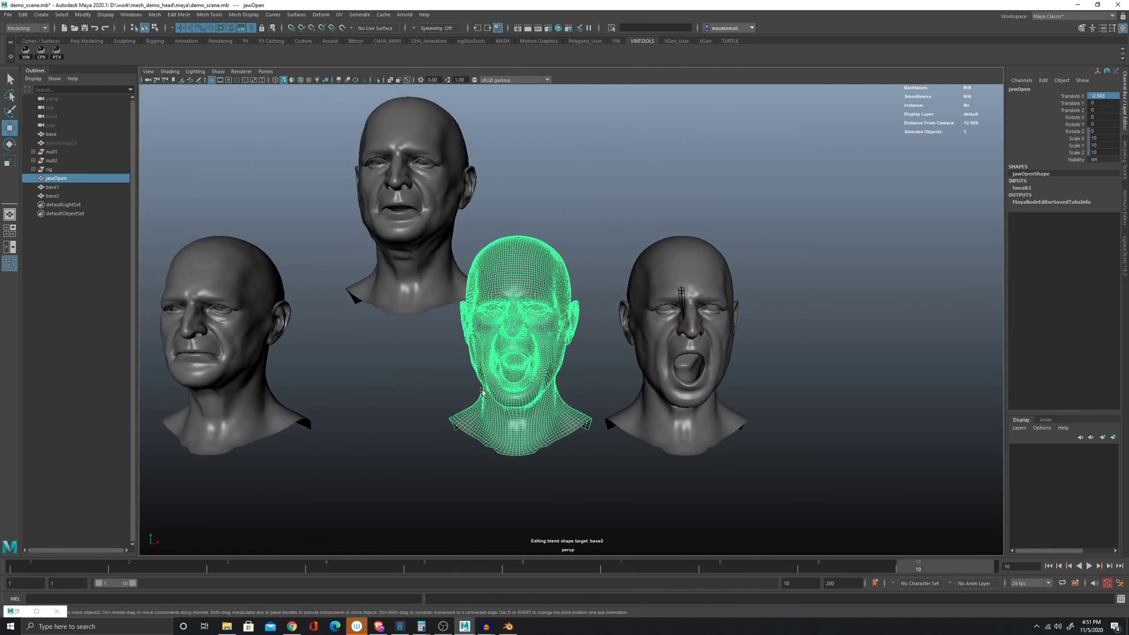
- Delete the blendShape1 deformer with the base2 target from the skinned base head
{"action": "left_click", "coordinate": [419, 242]}
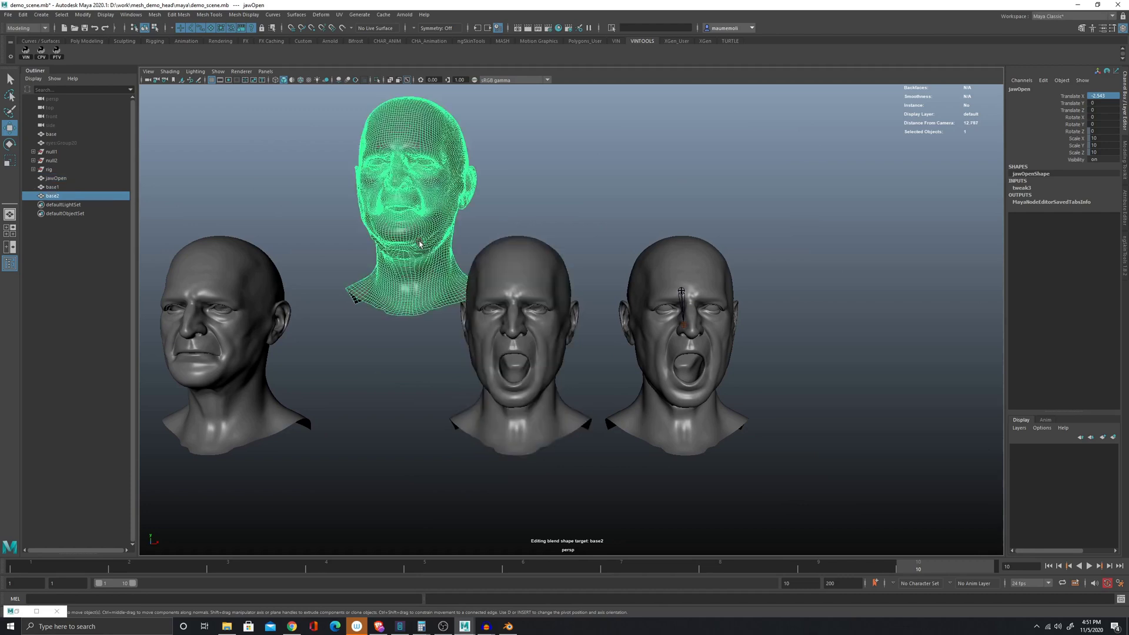
{"action": "left_click", "coordinate": [747, 198]}
{"action": "left_click", "coordinate": [661, 246]}
{"action": "left_click", "coordinate": [1044, 196]}
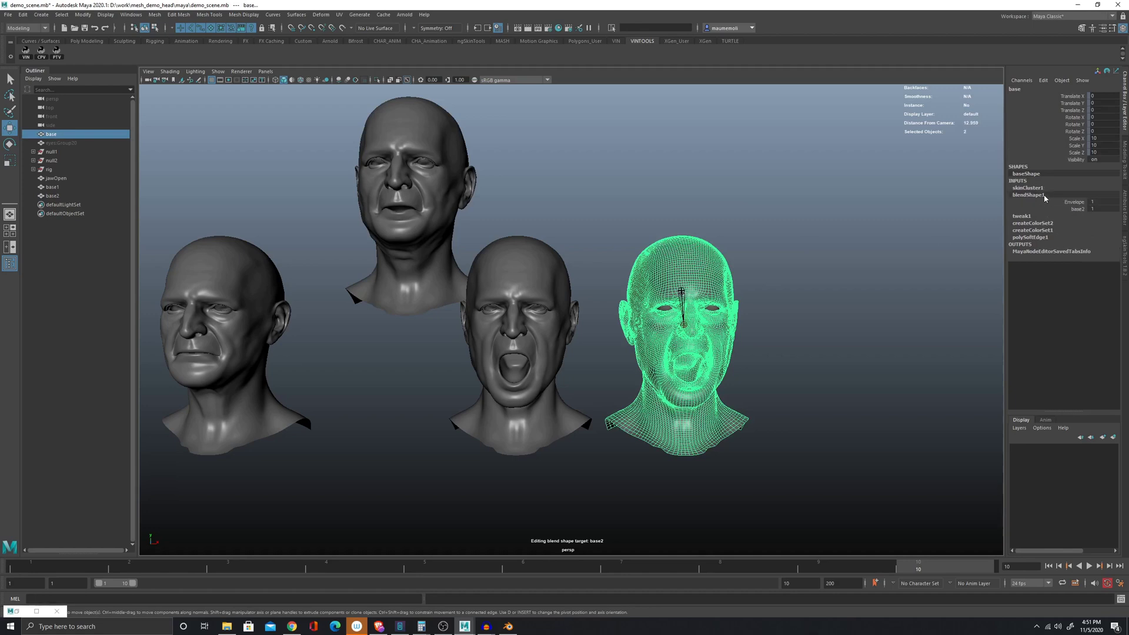
{"action": "left_click_drag", "start_coordinate": [766, 213], "coordinate": [619, 246], "text": "ctrl"}
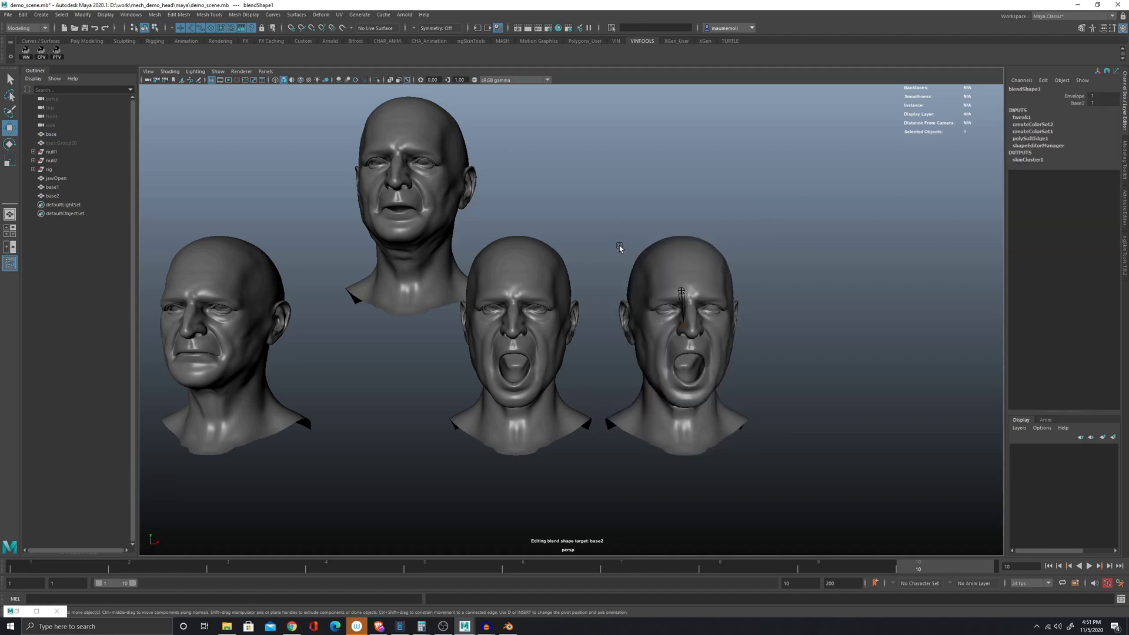
{"action": "left_click", "coordinate": [619, 245]}
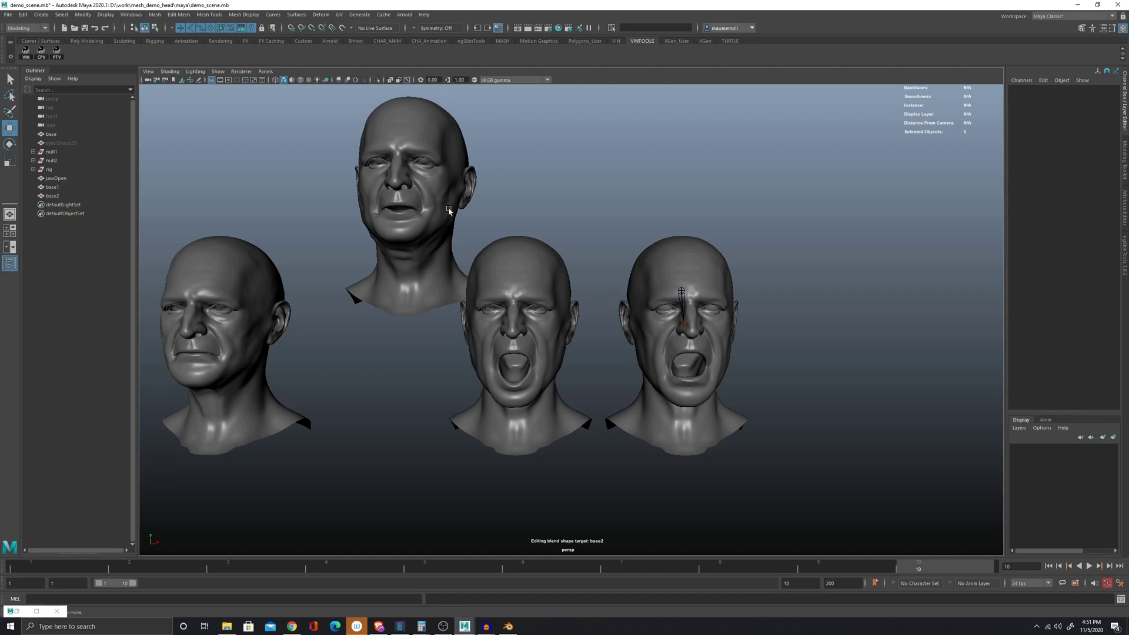
- Delete the base2 corrective head above the other heads
{"action": "left_click", "coordinate": [430, 202]}
{"action": "key", "text": "Delete"}
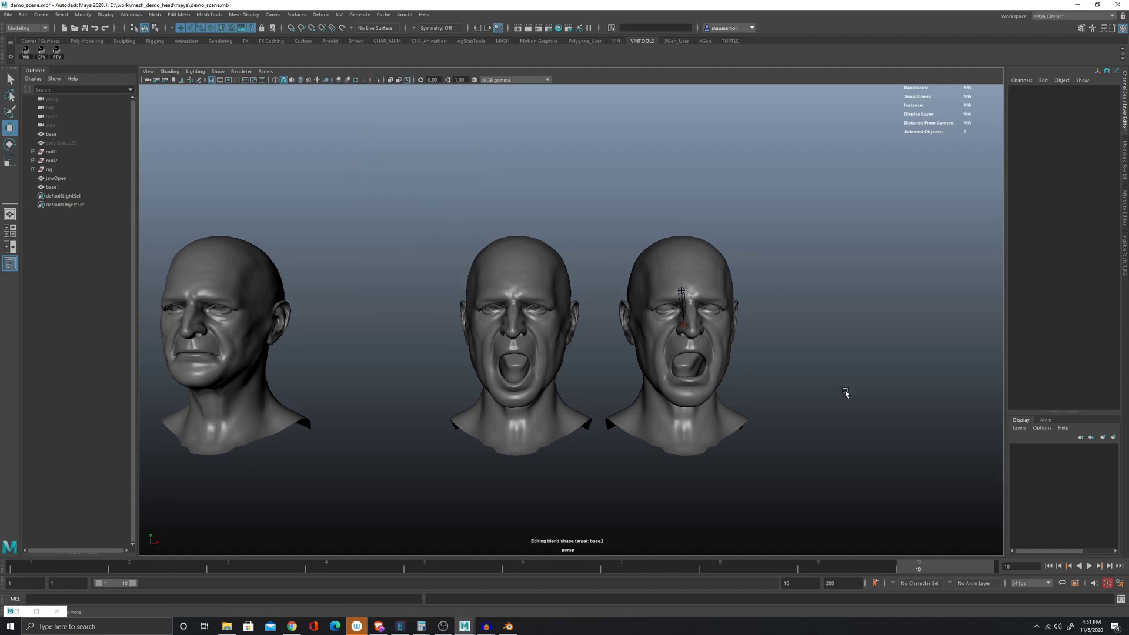
{"action": "left_click_drag", "start_coordinate": [718, 424], "coordinate": [711, 428], "text": "alt"}
{"action": "middle_click_drag", "start_coordinate": [709, 407], "coordinate": [676, 397], "text": "alt"}
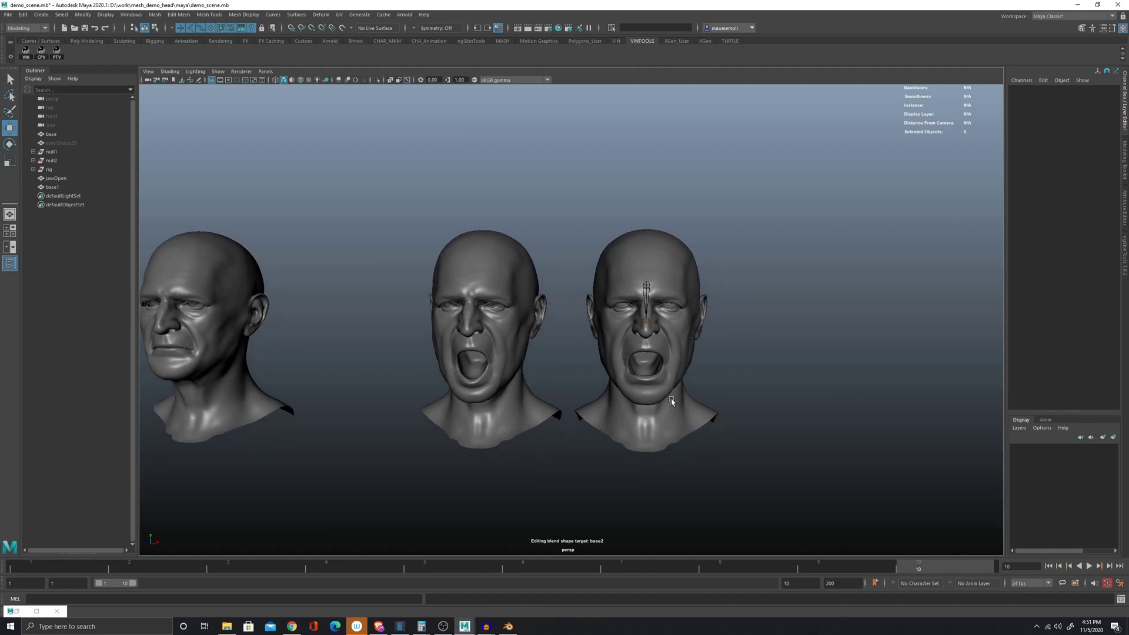
- Create a new blend shape deformer on the skinned base head and add an empty target to it
{"action": "right_click_drag", "start_coordinate": [676, 397], "coordinate": [727, 382], "text": "alt"}
{"action": "left_click_drag", "start_coordinate": [727, 383], "coordinate": [741, 380], "text": "alt"}
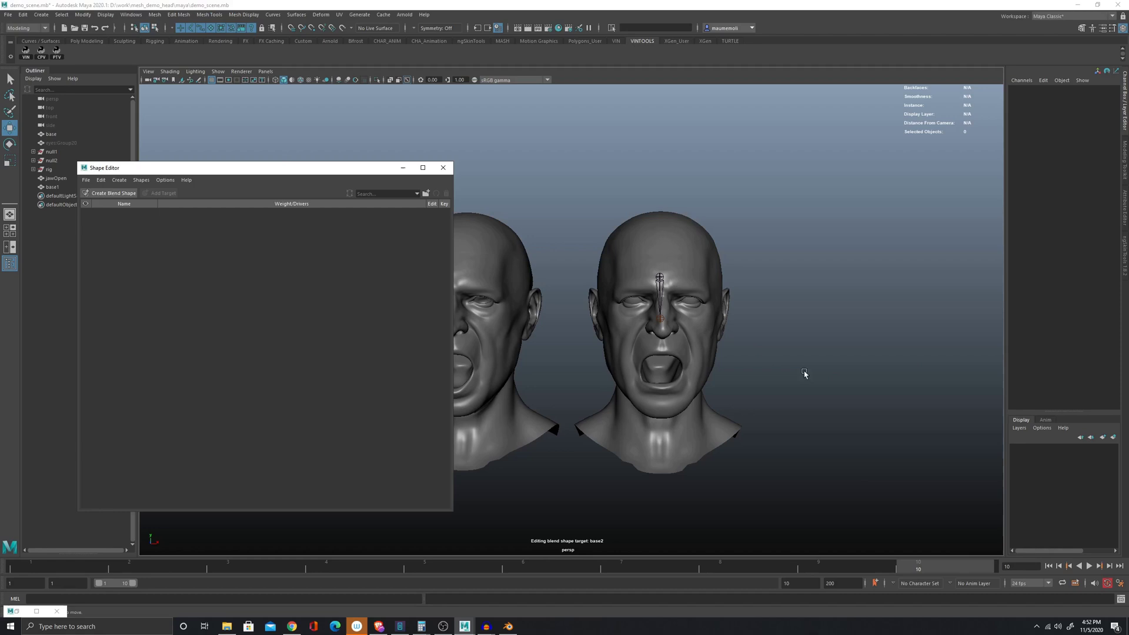
{"action": "left_click", "coordinate": [647, 231]}
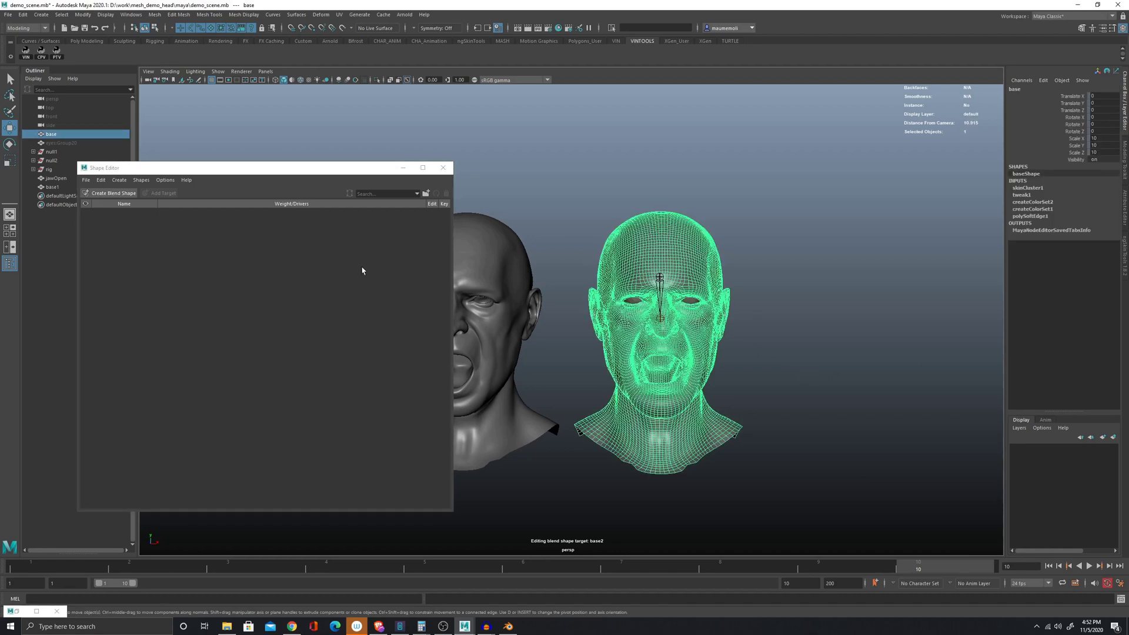
{"action": "left_click_drag", "start_coordinate": [284, 174], "coordinate": [396, 170]}
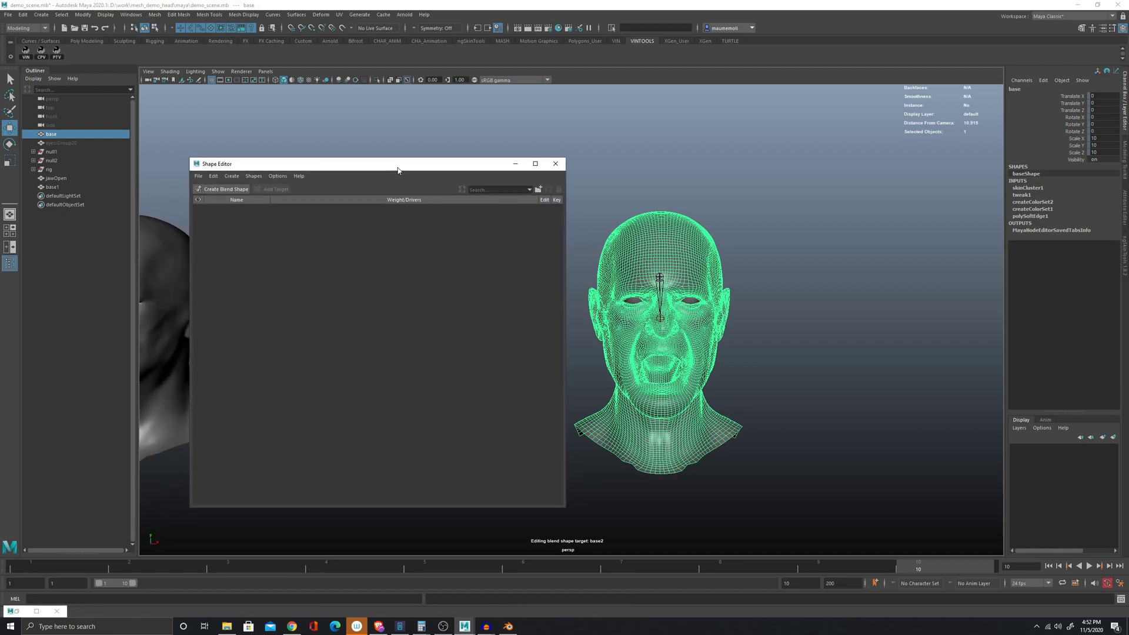
{"action": "left_click", "coordinate": [231, 189]}
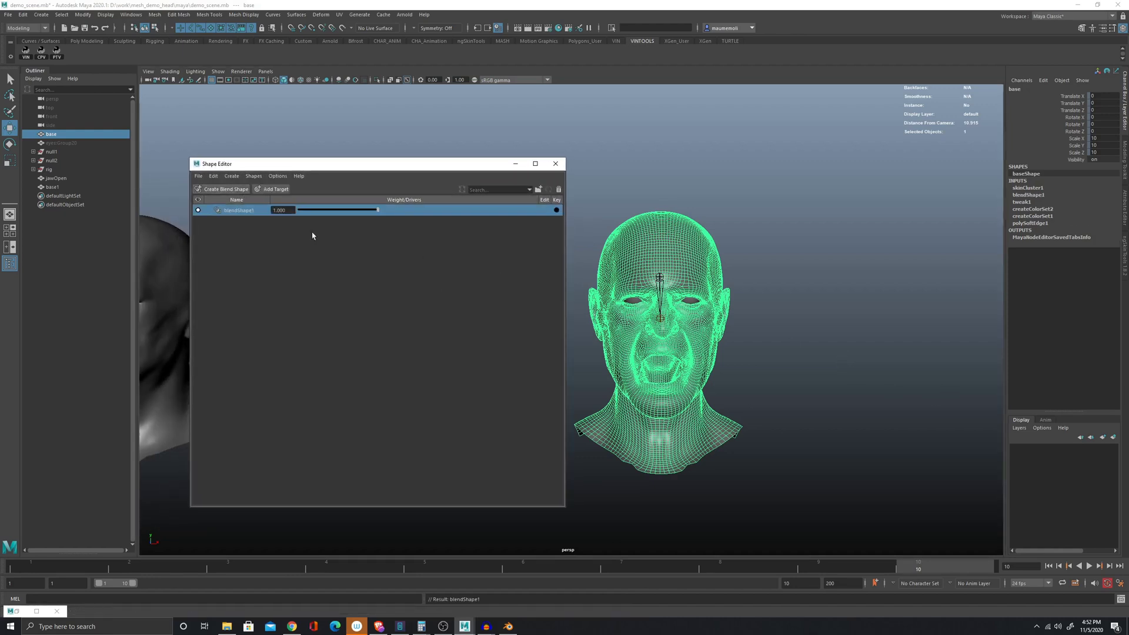
{"action": "left_click", "coordinate": [269, 190]}
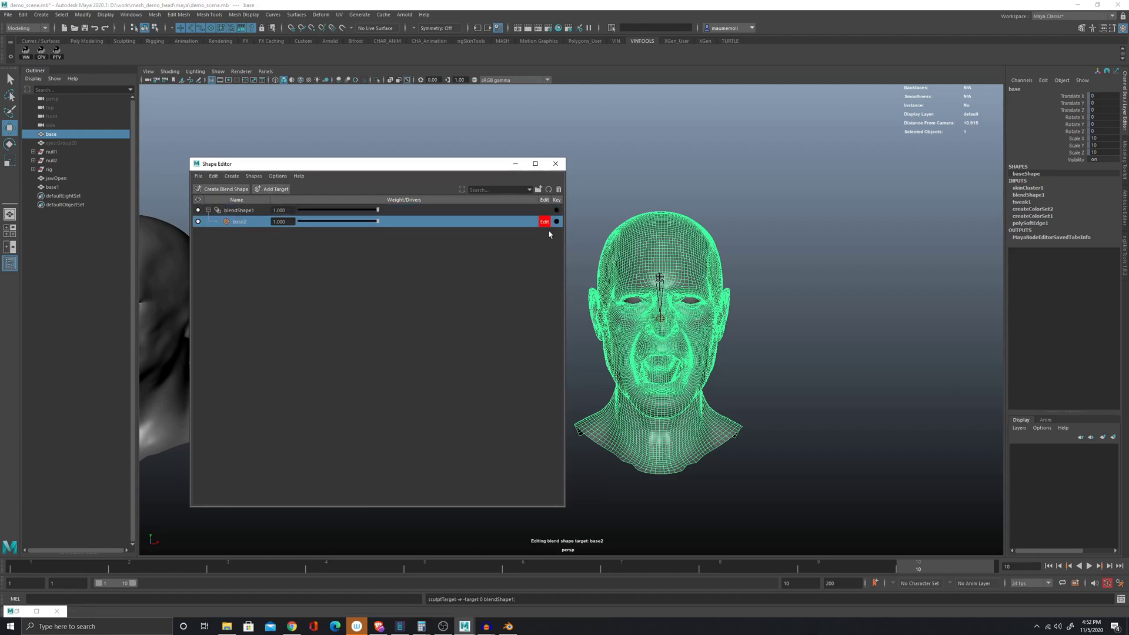
- Raise the middle of the base head's upper lip slightly with a soft-selected vertex while the new target is in edit mode
{"action": "right_click_drag", "start_coordinate": [737, 469], "coordinate": [817, 448], "text": "alt"}
{"action": "middle_click_drag", "start_coordinate": [816, 448], "coordinate": [632, 298], "text": "alt"}
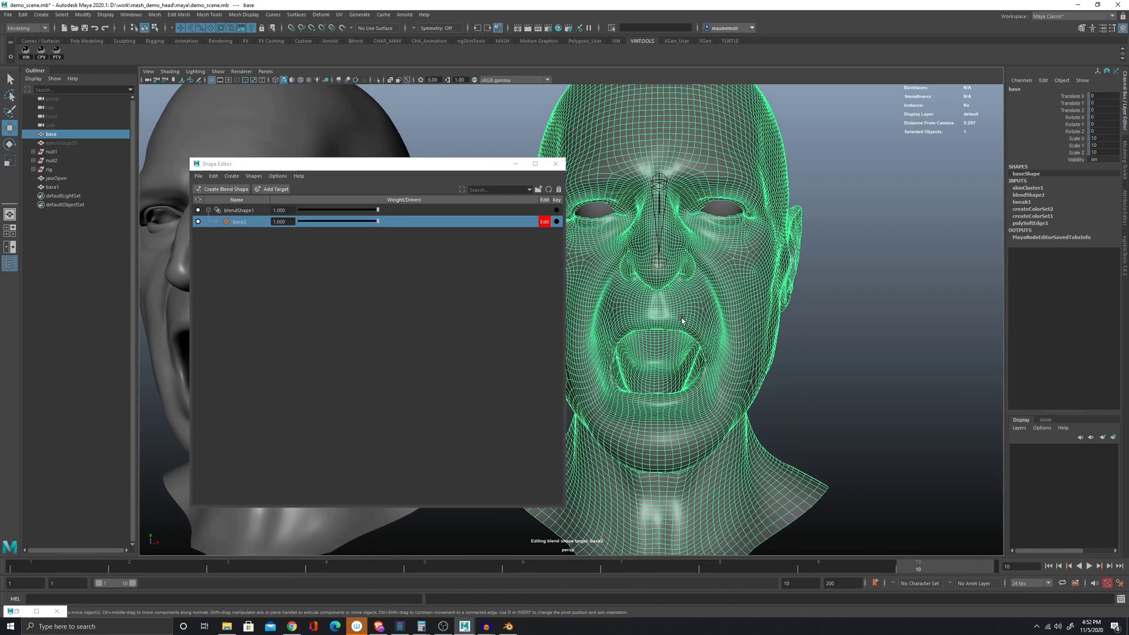
{"action": "right_click_drag", "start_coordinate": [663, 318], "coordinate": [657, 326]}
{"action": "left_click", "coordinate": [657, 326]}
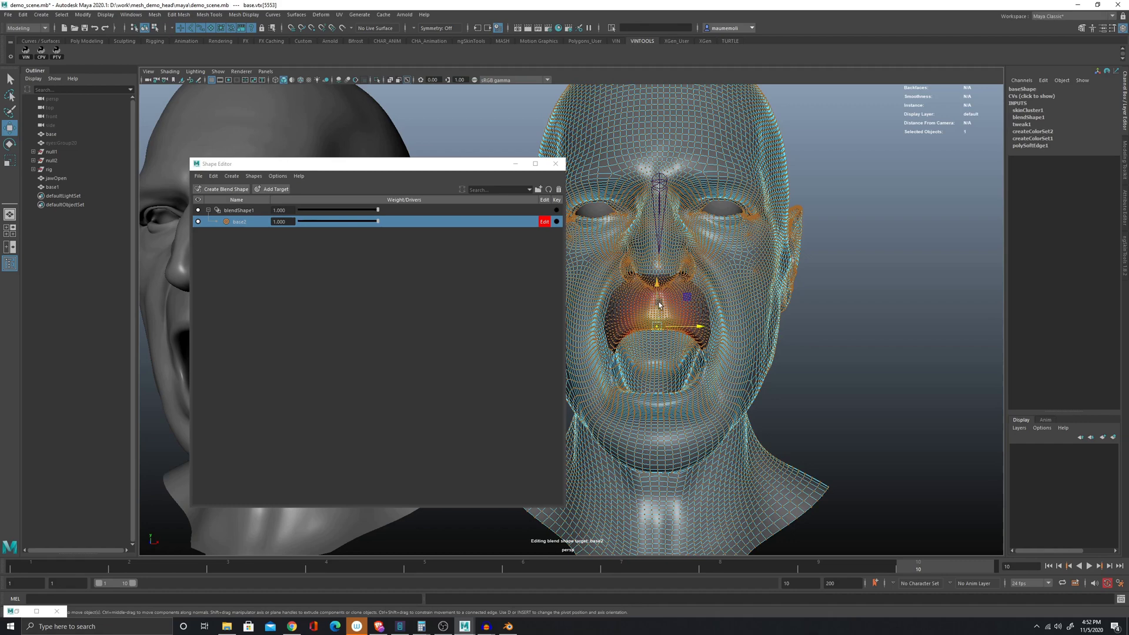
{"action": "left_click_drag", "start_coordinate": [658, 305], "coordinate": [659, 295]}
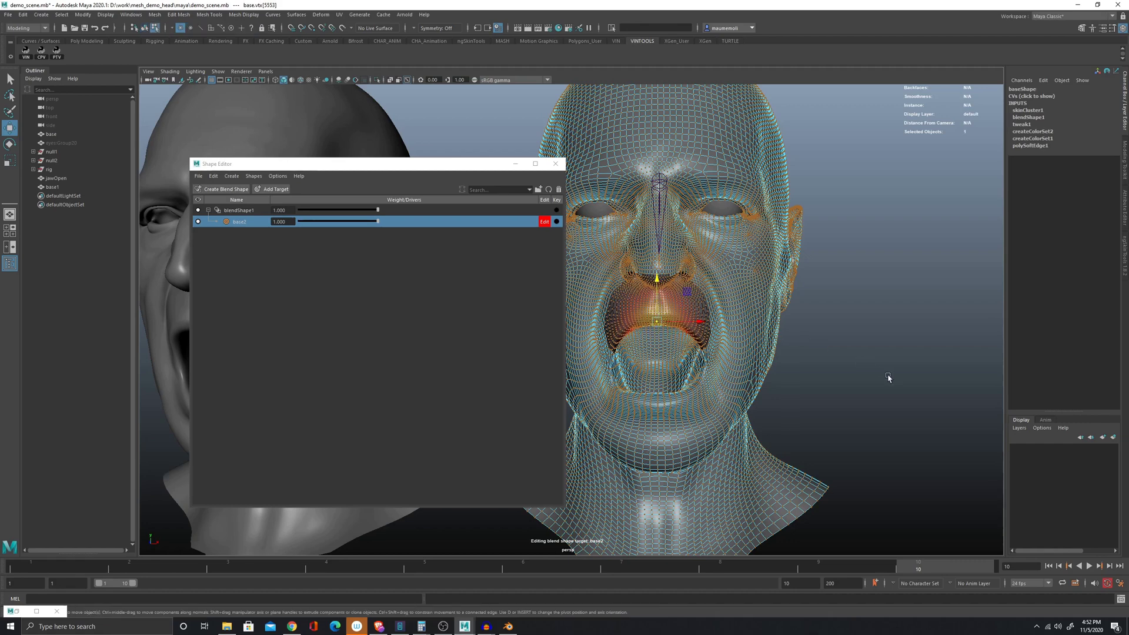
{"action": "key", "text": "F8"}
{"action": "left_click_drag", "start_coordinate": [377, 221], "coordinate": [517, 259]}
{"action": "left_click", "coordinate": [834, 340]}
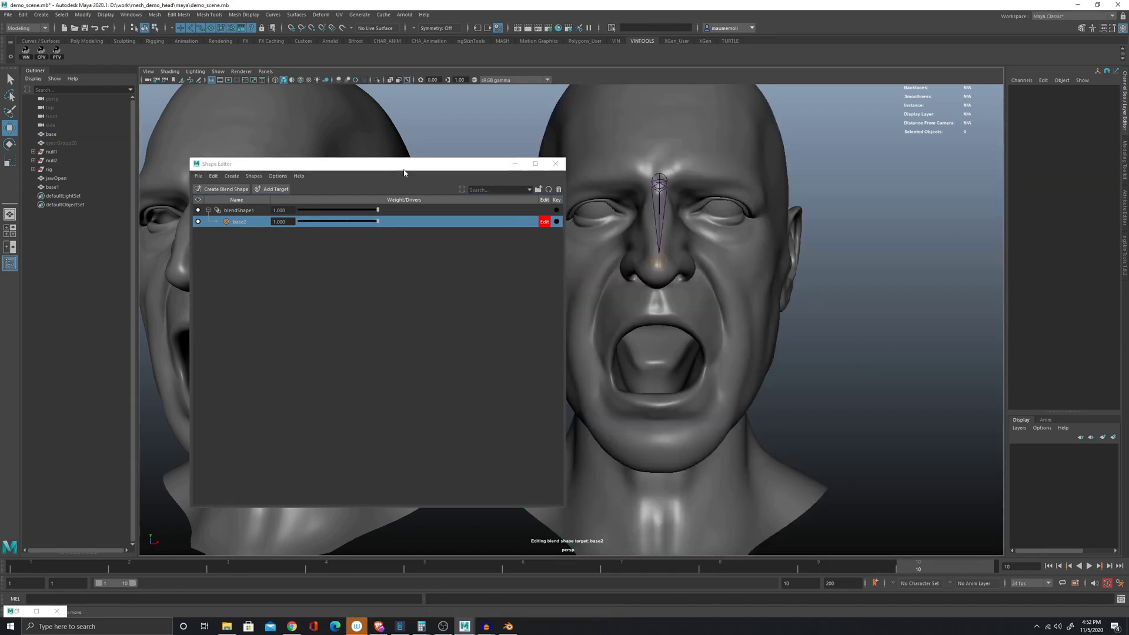
- Open the Script Editor and examine the Python code that gets and sets mesh vertex positions through OpenMaya
{"action": "left_click_drag", "start_coordinate": [404, 173], "coordinate": [262, 227]}
{"action": "scroll", "coordinate": [682, 307], "scroll_direction": "down", "scroll_amount": 5}
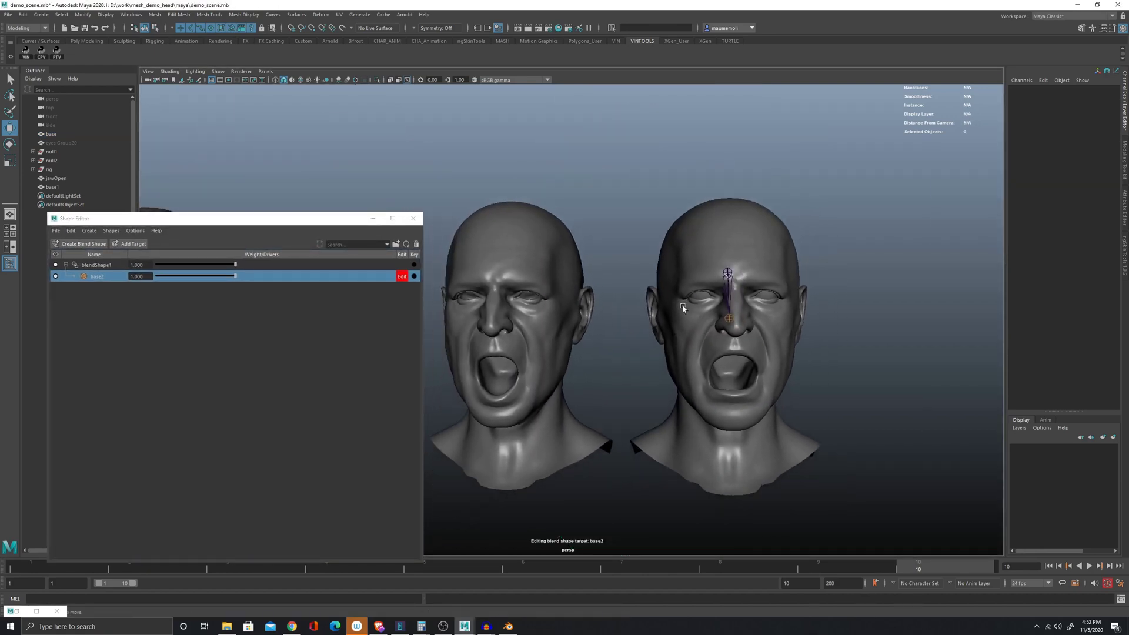
{"action": "middle_click_drag", "start_coordinate": [682, 307], "coordinate": [717, 295], "text": "alt"}
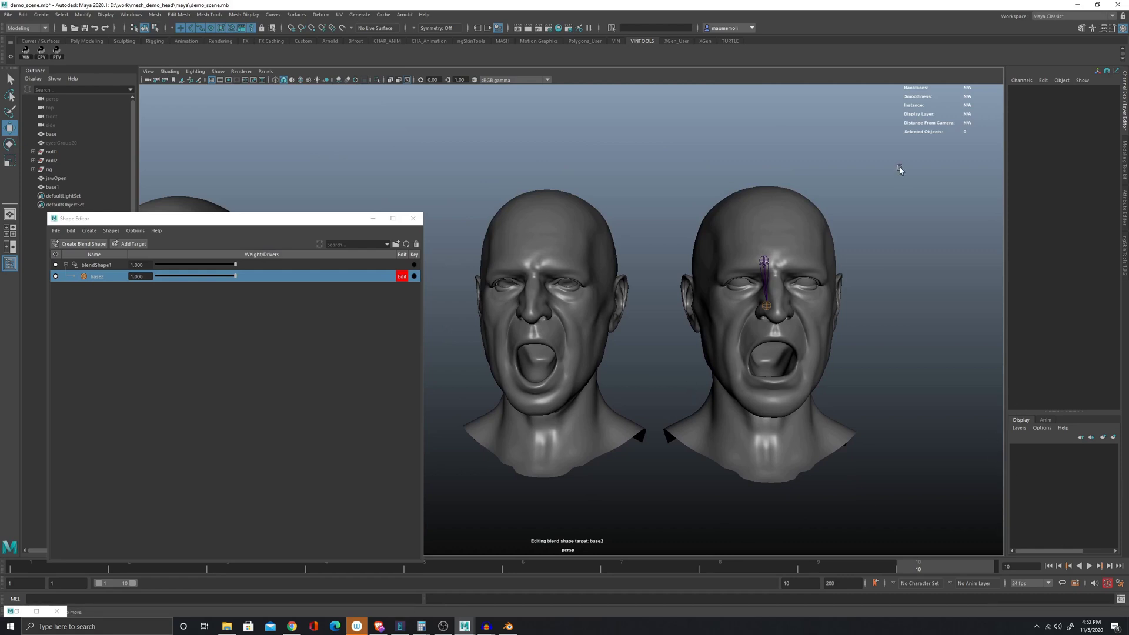
{"action": "left_click", "coordinate": [1121, 599]}
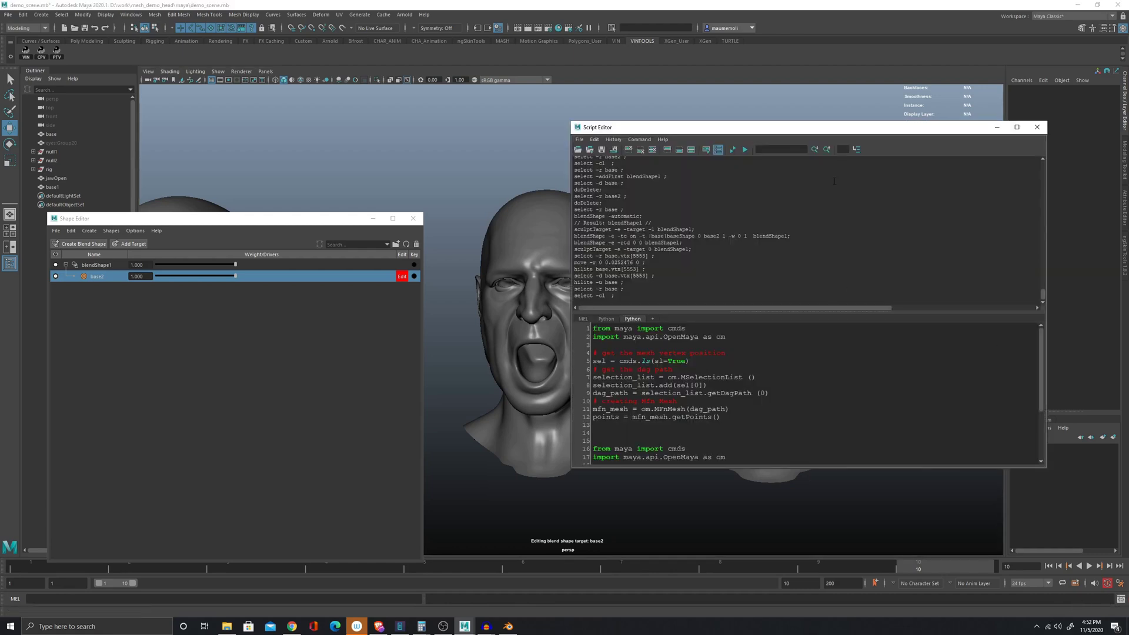
{"action": "left_click_drag", "start_coordinate": [778, 133], "coordinate": [748, 117]}
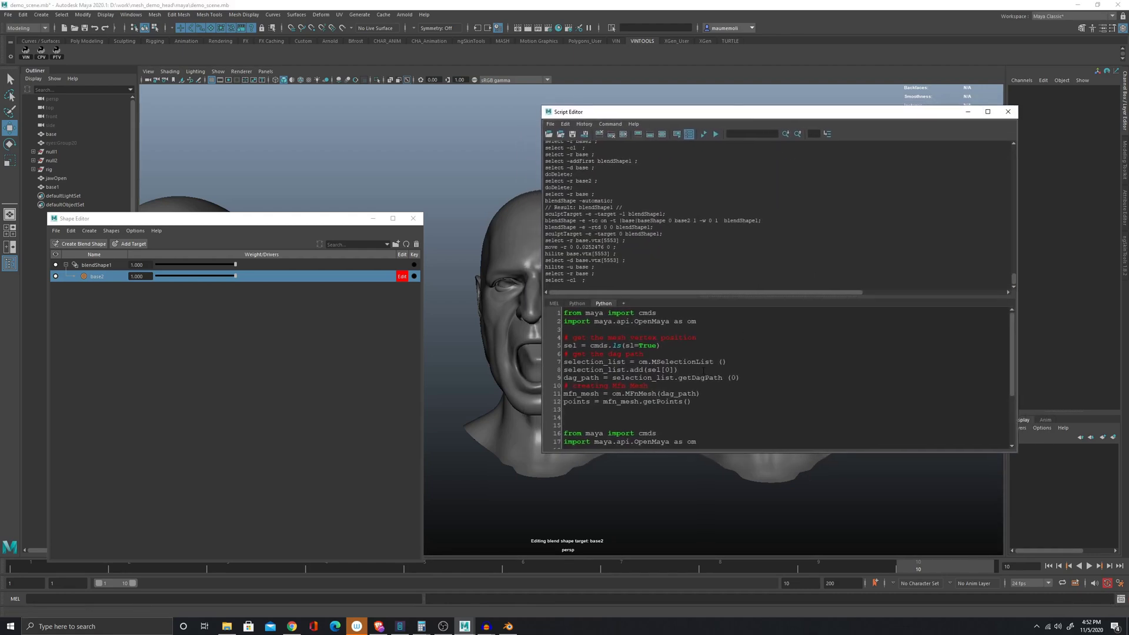
{"action": "scroll", "coordinate": [708, 371], "scroll_direction": "down", "scroll_amount": 2}
{"action": "scroll", "coordinate": [710, 374], "scroll_direction": "up", "scroll_amount": 2}
{"action": "left_click_drag", "start_coordinate": [753, 105], "coordinate": [894, 82]}
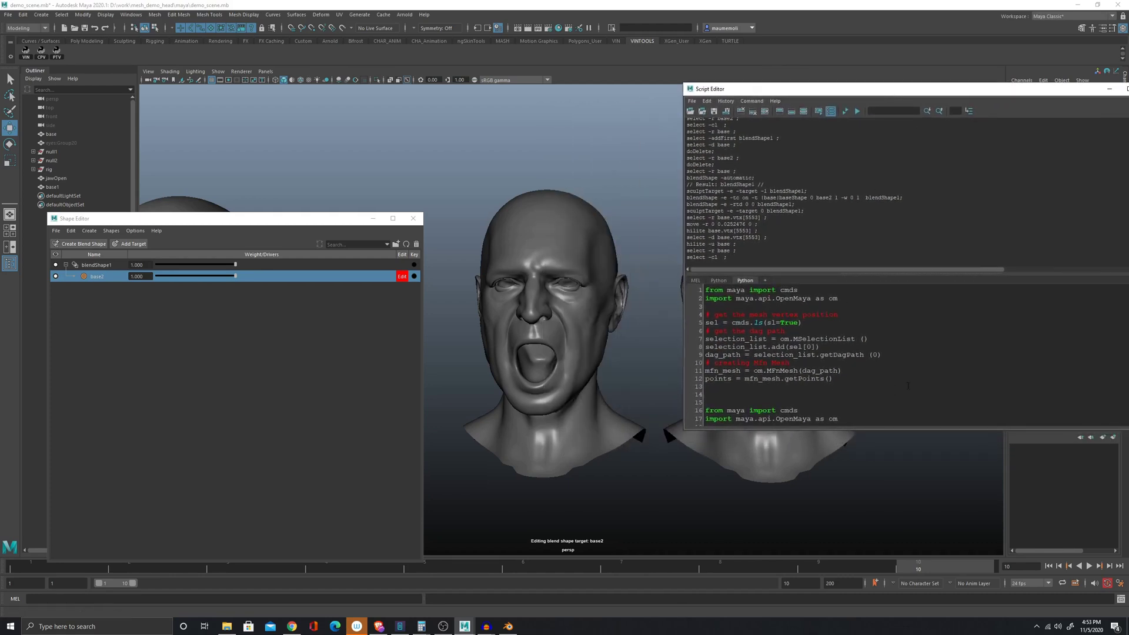
{"action": "left_click_drag", "start_coordinate": [908, 385], "coordinate": [718, 279]}
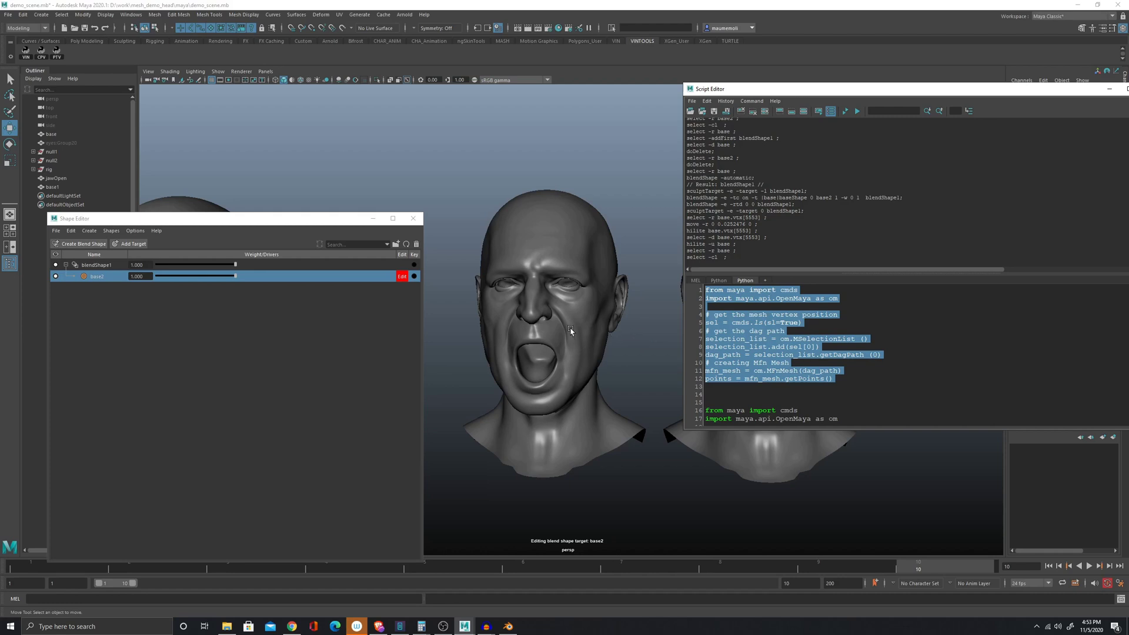
{"action": "scroll", "coordinate": [892, 355], "scroll_direction": "down", "scroll_amount": 3}
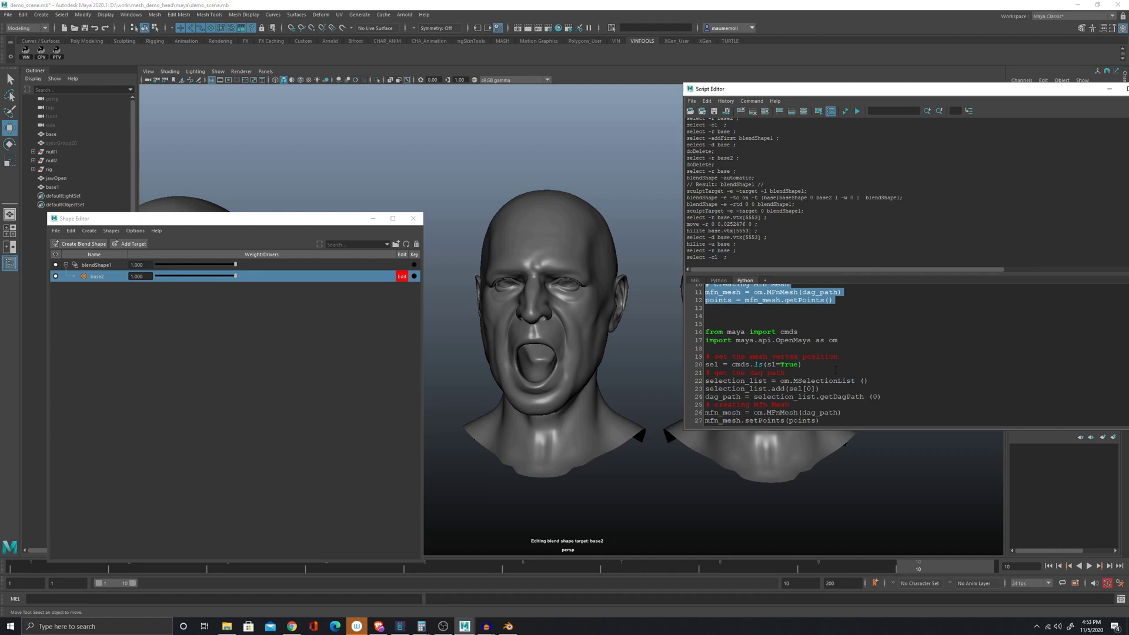
{"action": "scroll", "coordinate": [836, 369], "scroll_direction": "up", "scroll_amount": 3}
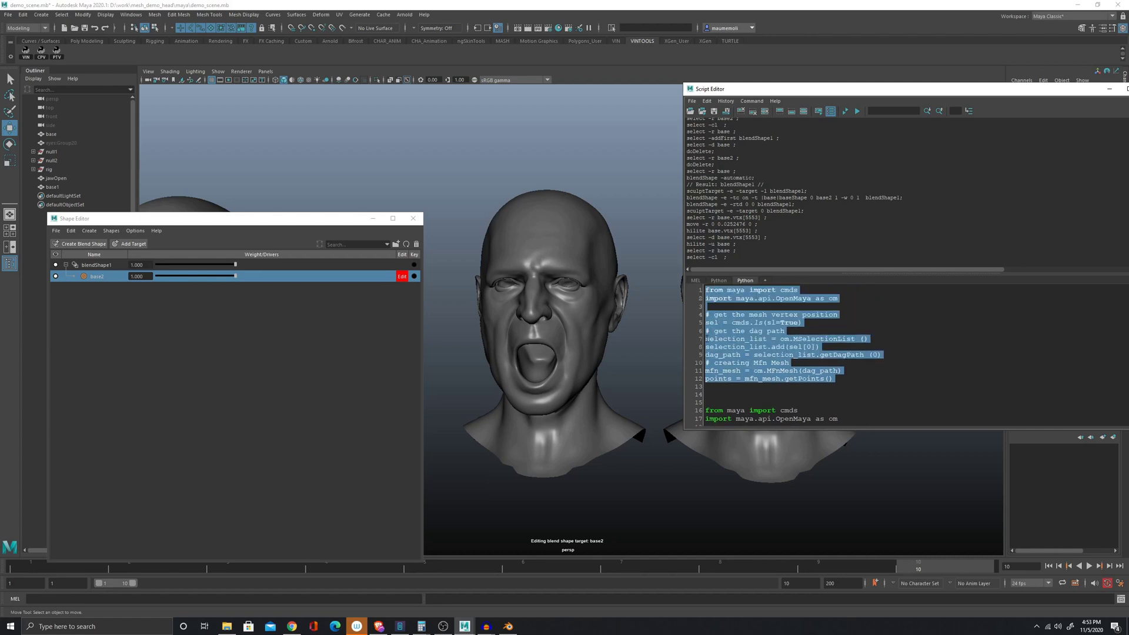
- Run the getPoints part of the Python script on the jawOpen head to store its vertex positions
{"action": "left_click", "coordinate": [547, 233]}
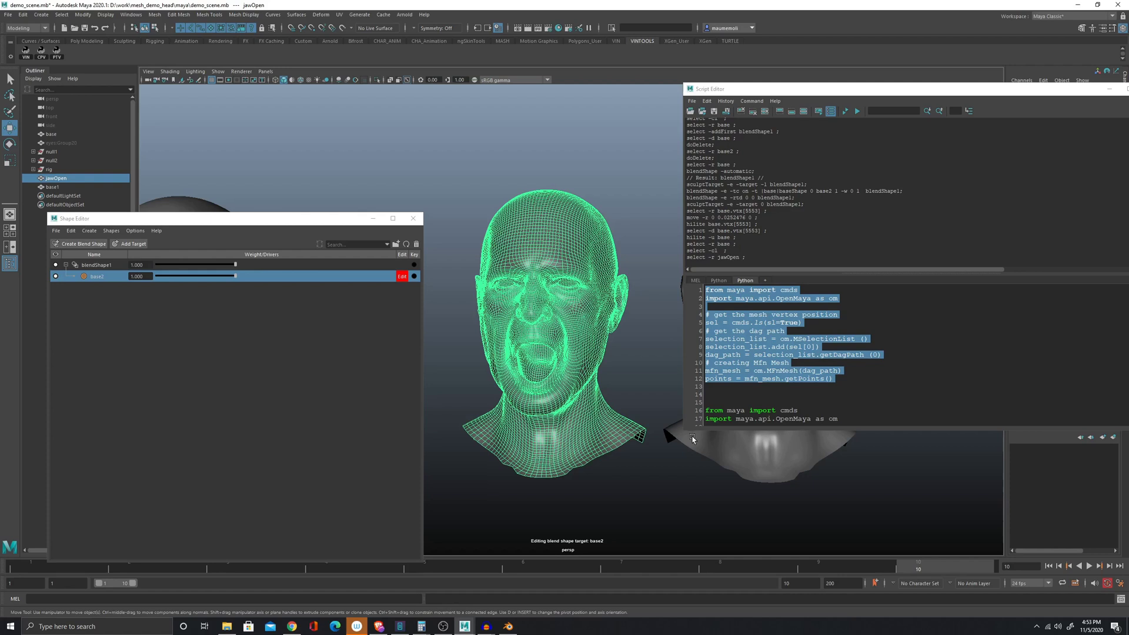
{"action": "left_click_drag", "start_coordinate": [823, 402], "coordinate": [800, 273]}
{"action": "key", "text": "ctrl+Return"}
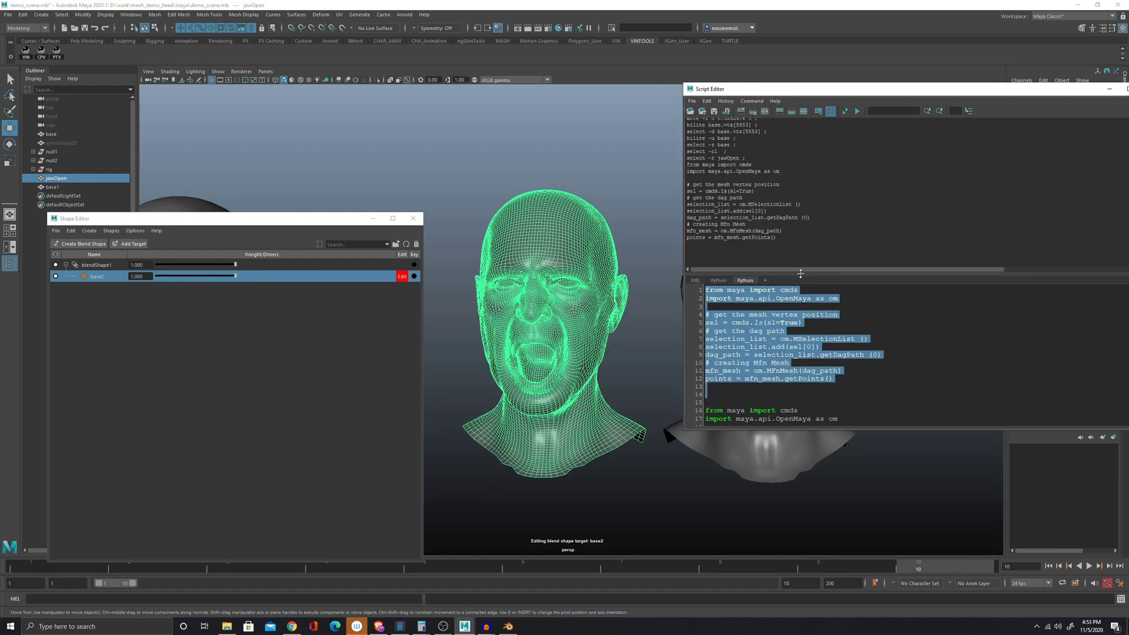
- Run the setPoints part of the Python script on the base head to apply the stored vertex positions to the edited target
{"action": "left_click_drag", "start_coordinate": [785, 89], "coordinate": [336, 58]}
{"action": "left_click", "coordinate": [753, 450]}
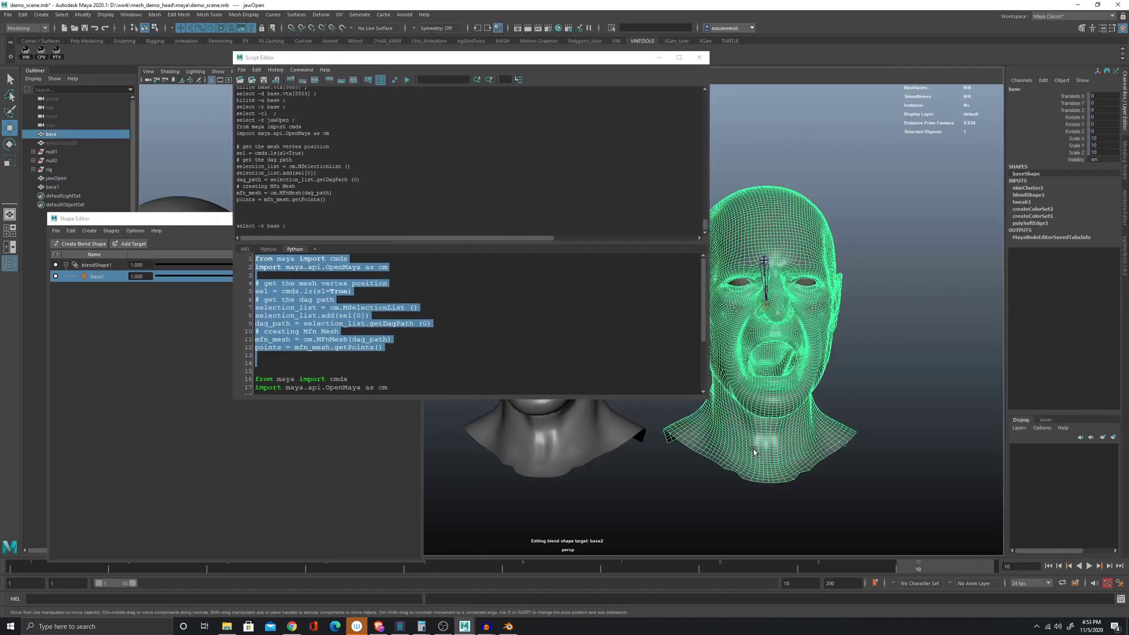
{"action": "scroll", "coordinate": [306, 317], "scroll_direction": "down", "scroll_amount": 4}
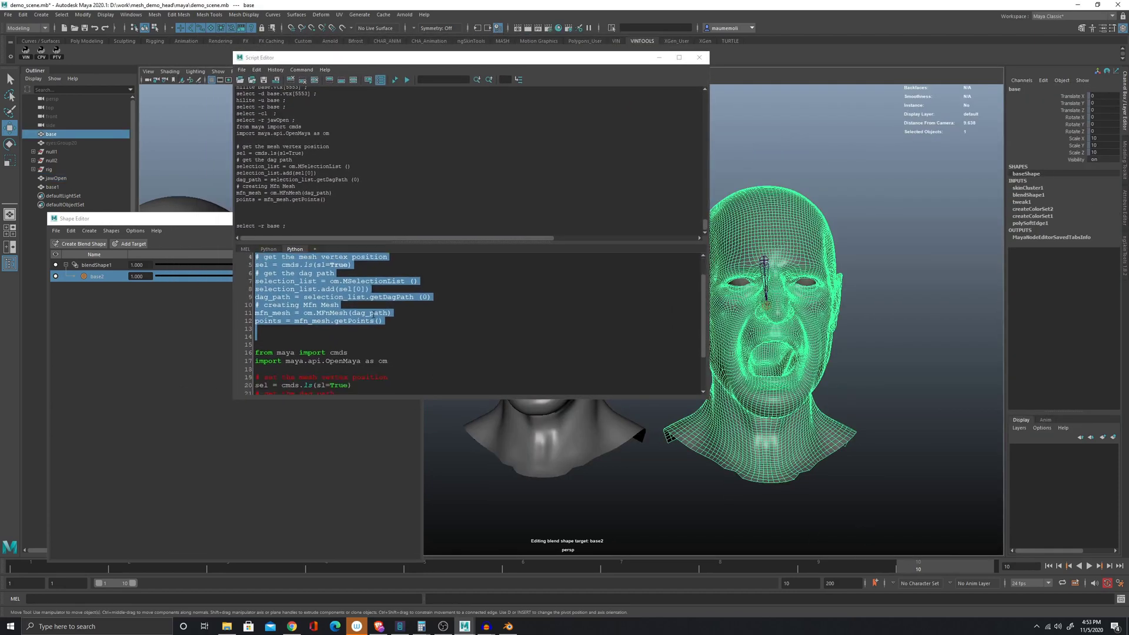
{"action": "left_click_drag", "start_coordinate": [389, 389], "coordinate": [232, 295]}
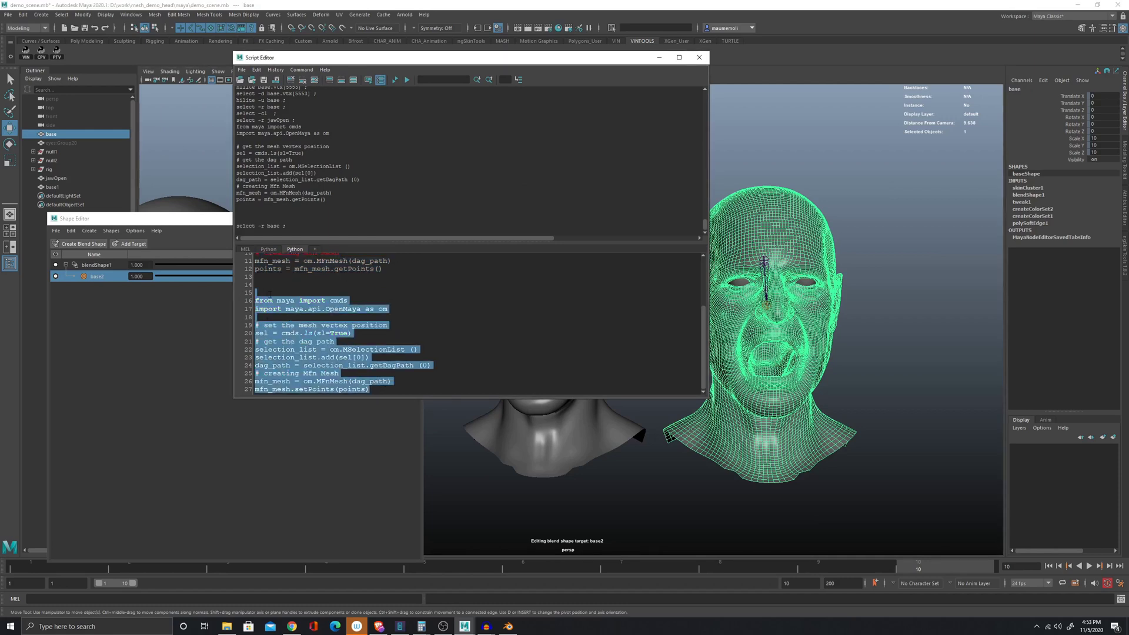
{"action": "key", "text": "ctrl+Return"}
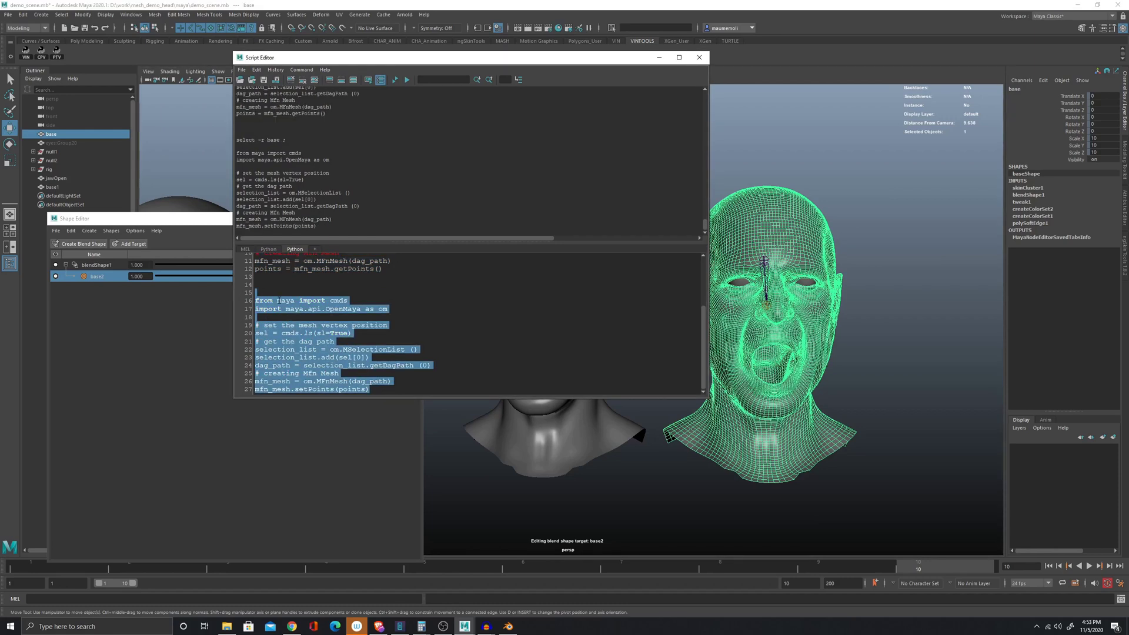
{"action": "left_click", "coordinate": [658, 57]}
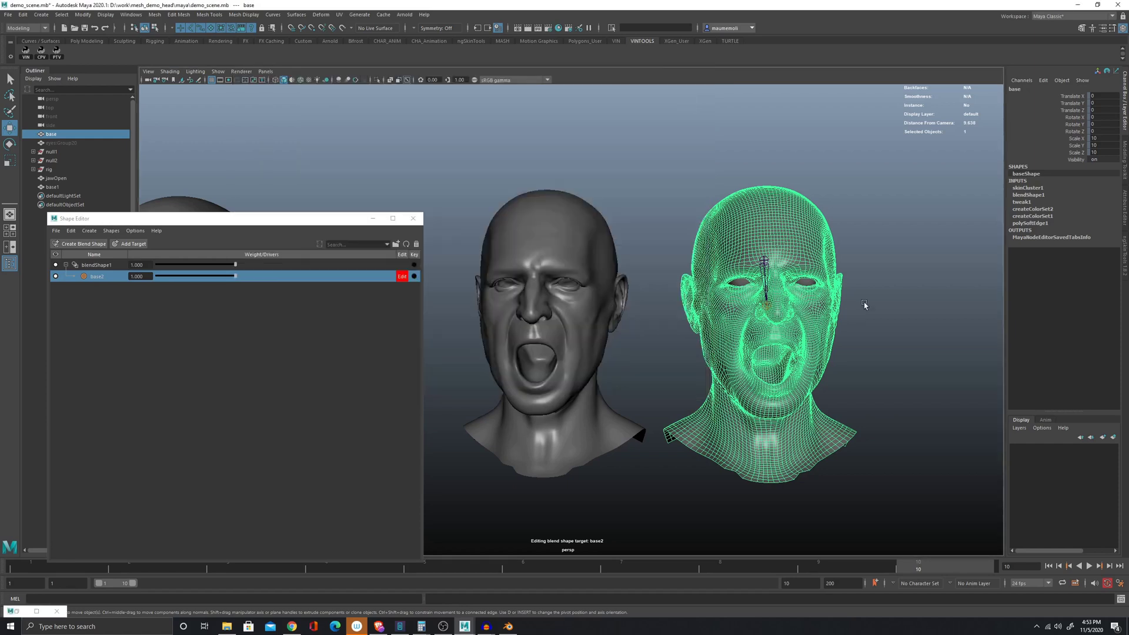
- Set the jawOpen head's Translate X to 0 and compare its shape with the overlapping base head
{"action": "left_click", "coordinate": [892, 263]}
{"action": "left_click", "coordinate": [592, 275]}
{"action": "double_click", "coordinate": [1097, 96]}
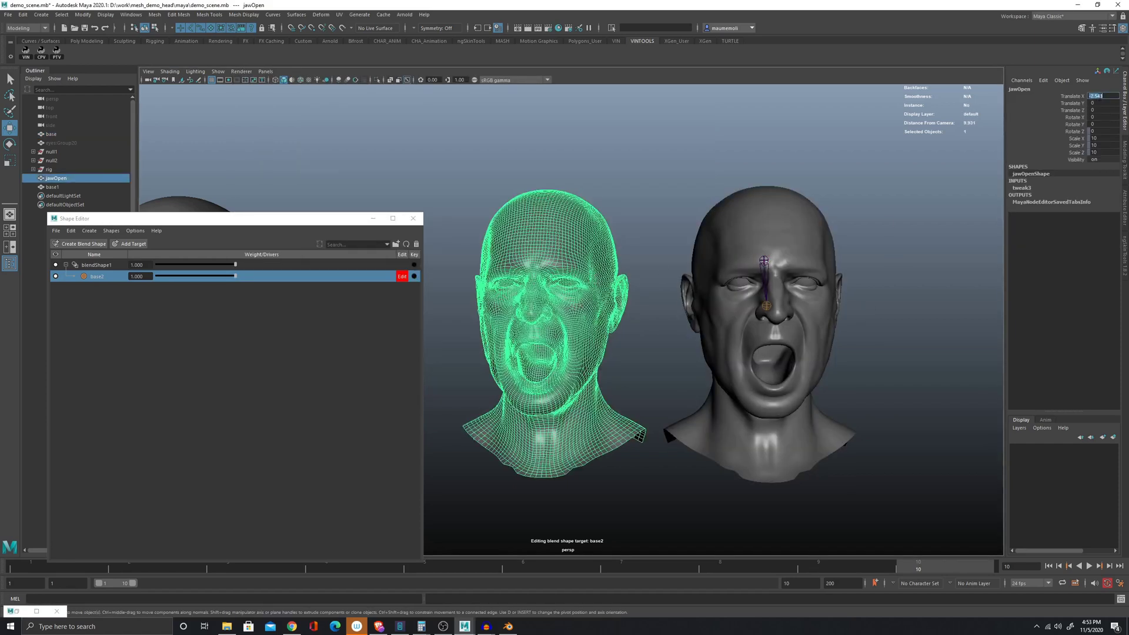
{"action": "type", "text": "0"}
{"action": "key", "text": "Return"}
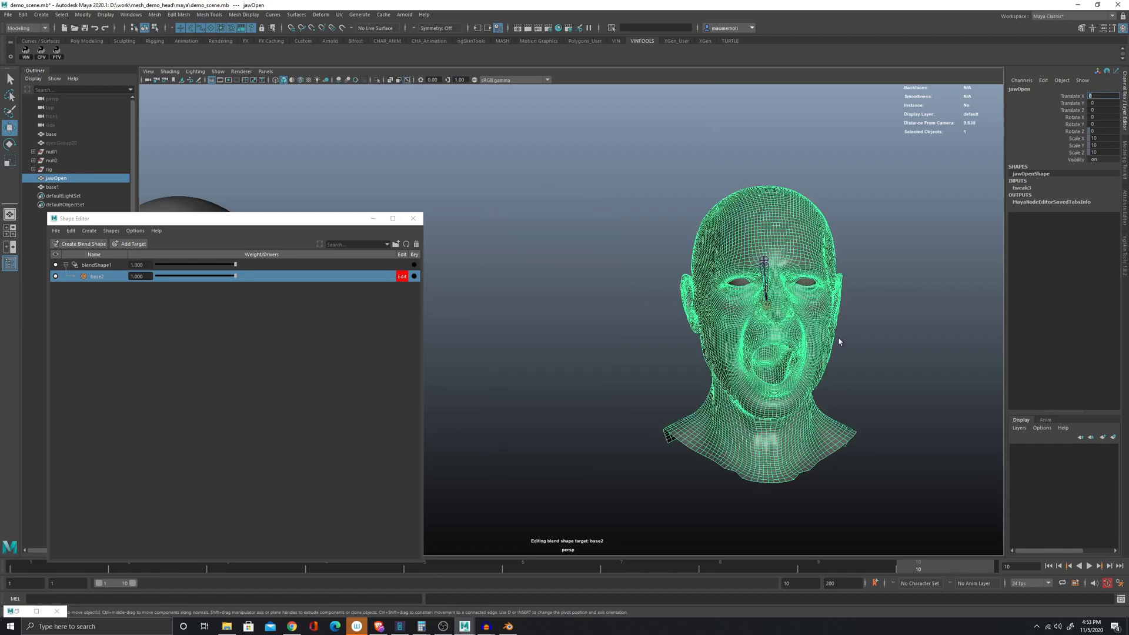
{"action": "left_click_drag", "start_coordinate": [751, 343], "coordinate": [742, 358], "text": "alt"}
{"action": "right_click_drag", "start_coordinate": [741, 359], "coordinate": [579, 288], "text": "alt"}
- Move the jawOpen head back beside the base head, to a Translate X of -2.773
{"action": "left_click_drag", "start_coordinate": [605, 305], "coordinate": [685, 412], "text": "alt"}
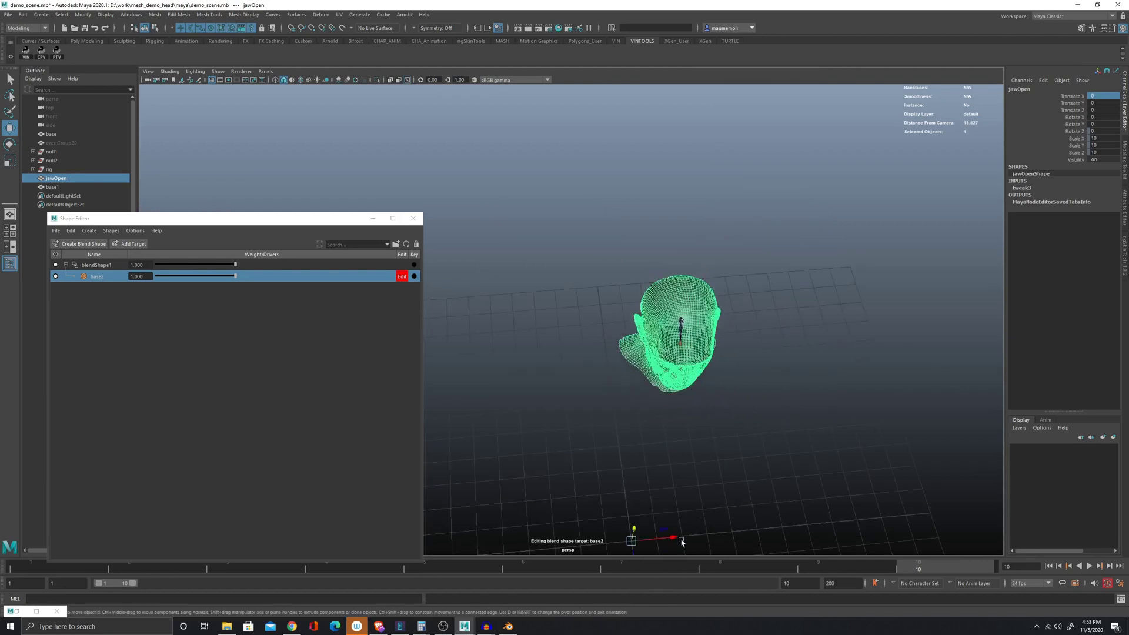
{"action": "left_click_drag", "start_coordinate": [676, 538], "coordinate": [603, 548]}
{"action": "left_click_drag", "start_coordinate": [651, 502], "coordinate": [641, 452], "text": "alt"}
{"action": "right_click_drag", "start_coordinate": [642, 424], "coordinate": [790, 477], "text": "alt"}
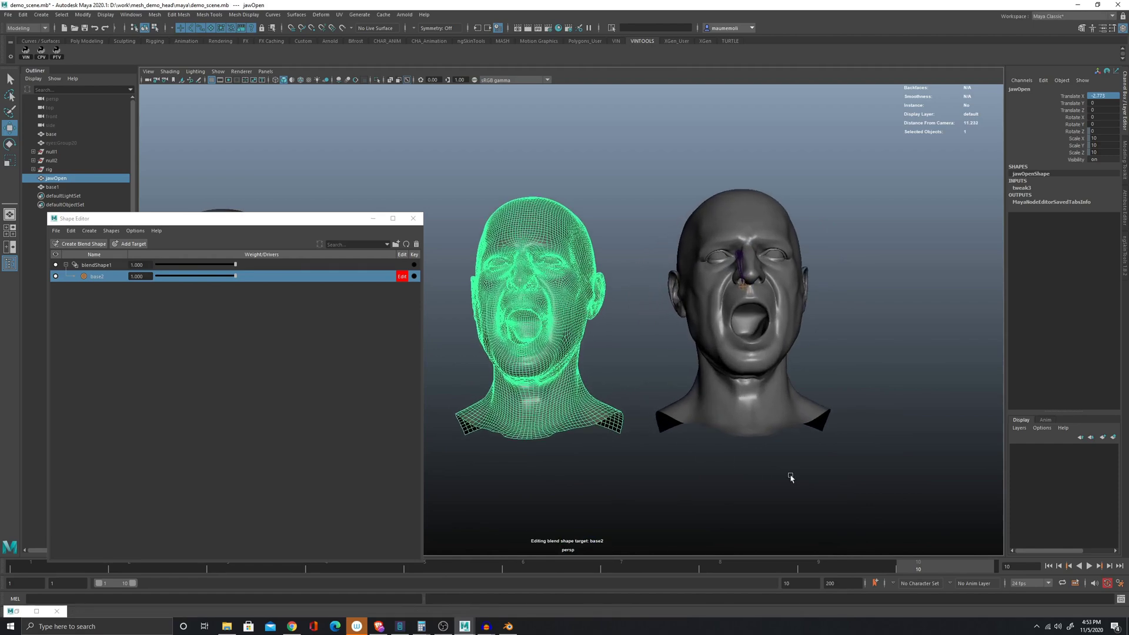
- Go to frame 1, set the base2 target's weight to 0 and key it
{"action": "middle_click_drag", "start_coordinate": [790, 476], "coordinate": [718, 457], "text": "alt"}
{"action": "right_click_drag", "start_coordinate": [718, 457], "coordinate": [814, 462], "text": "alt"}
{"action": "left_click_drag", "start_coordinate": [813, 462], "coordinate": [781, 438], "text": "alt"}
{"action": "middle_click_drag", "start_coordinate": [781, 438], "coordinate": [711, 435], "text": "alt"}
{"action": "right_click_drag", "start_coordinate": [711, 434], "coordinate": [815, 452], "text": "alt"}
{"action": "left_click_drag", "start_coordinate": [816, 566], "coordinate": [97, 566]}
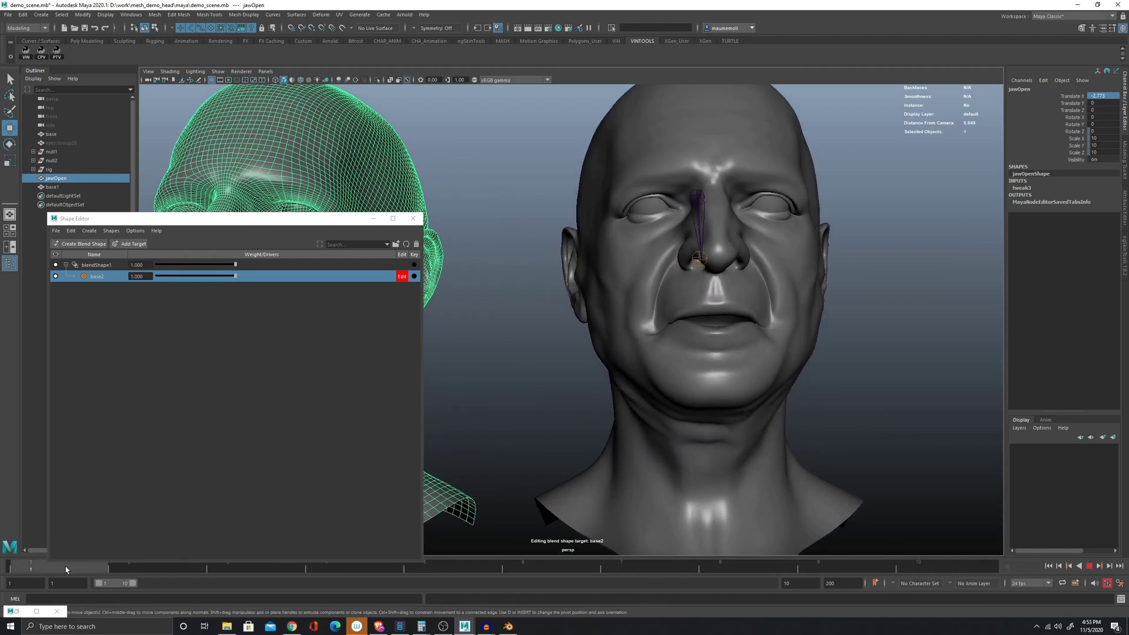
{"action": "key", "text": "alt+v"}
{"action": "left_click_drag", "start_coordinate": [235, 275], "coordinate": [43, 279]}
{"action": "left_click", "coordinate": [413, 276]}
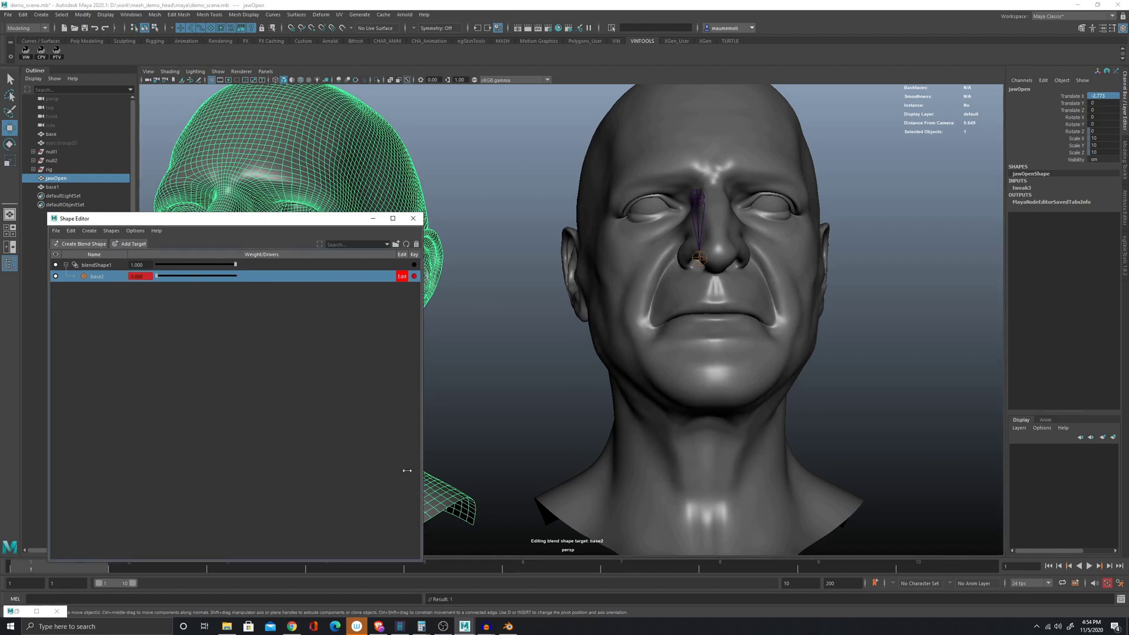
- Go to frame 10, set the base2 target's weight to 1 and key it
{"action": "key", "text": "alt+v"}
{"action": "left_click_drag", "start_coordinate": [636, 571], "coordinate": [940, 571]}
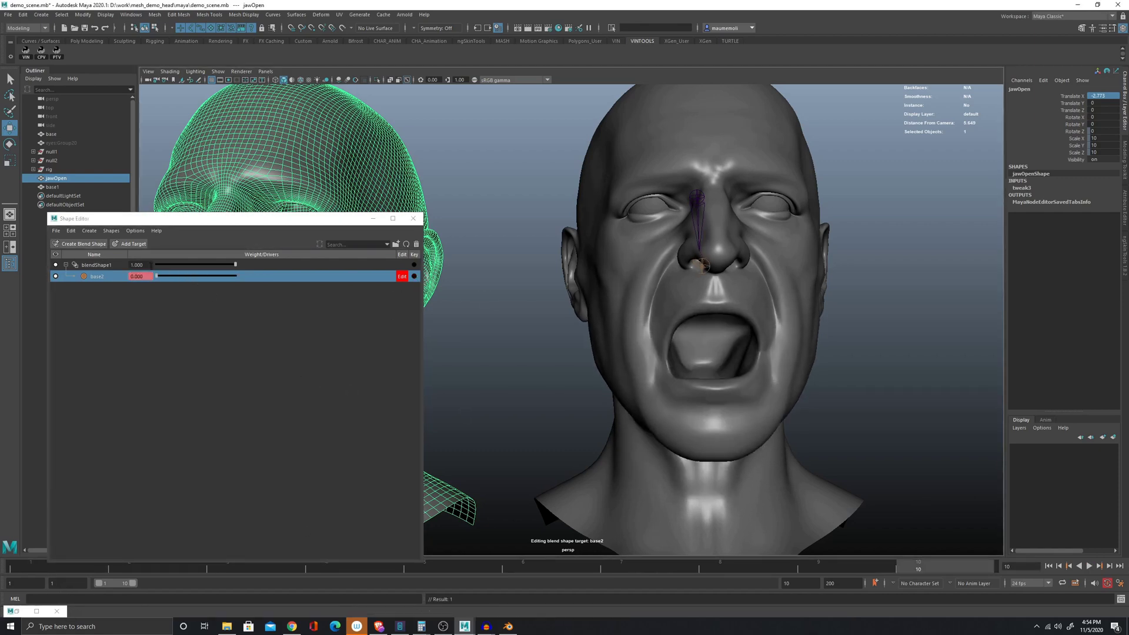
{"action": "left_click_drag", "start_coordinate": [157, 275], "coordinate": [400, 272]}
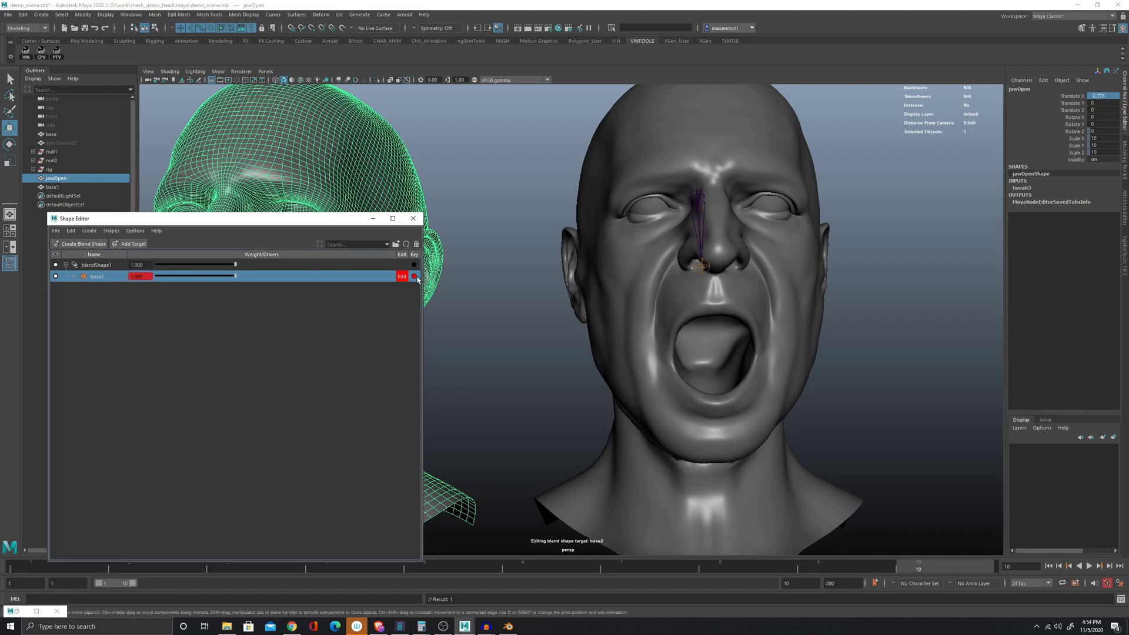
- Play back the jaw-open animation to review the keyed corrective on the base head, close the Shape Editor and clear the selection
{"action": "left_click_drag", "start_coordinate": [944, 570], "coordinate": [790, 555]}
{"action": "key", "text": "alt+v"}
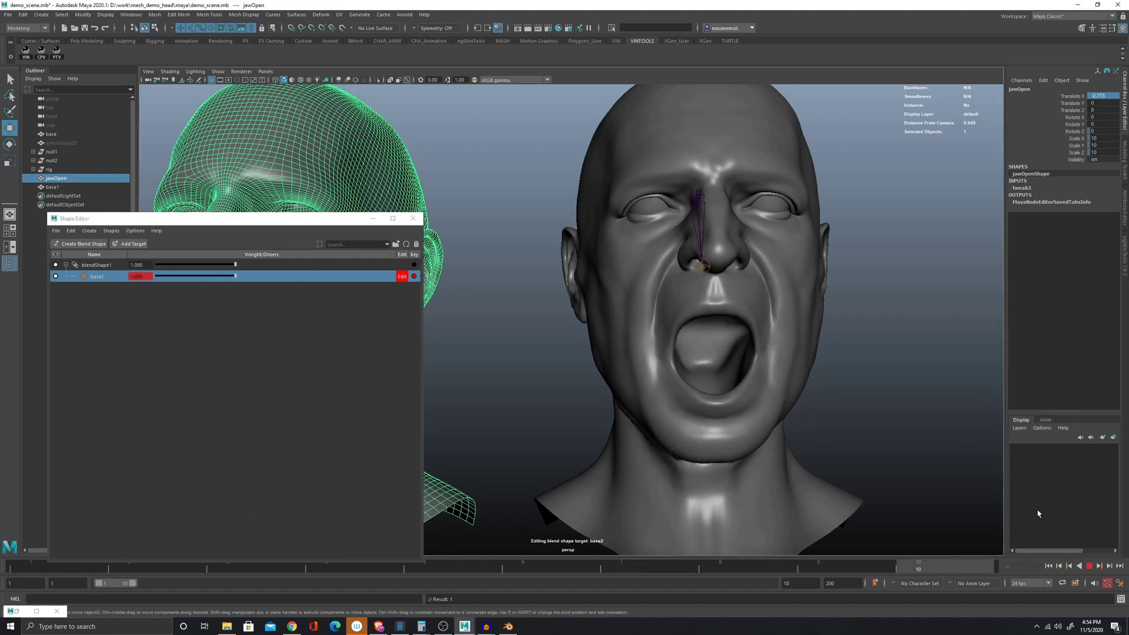
{"action": "left_click_drag", "start_coordinate": [1127, 509], "coordinate": [5, 439]}
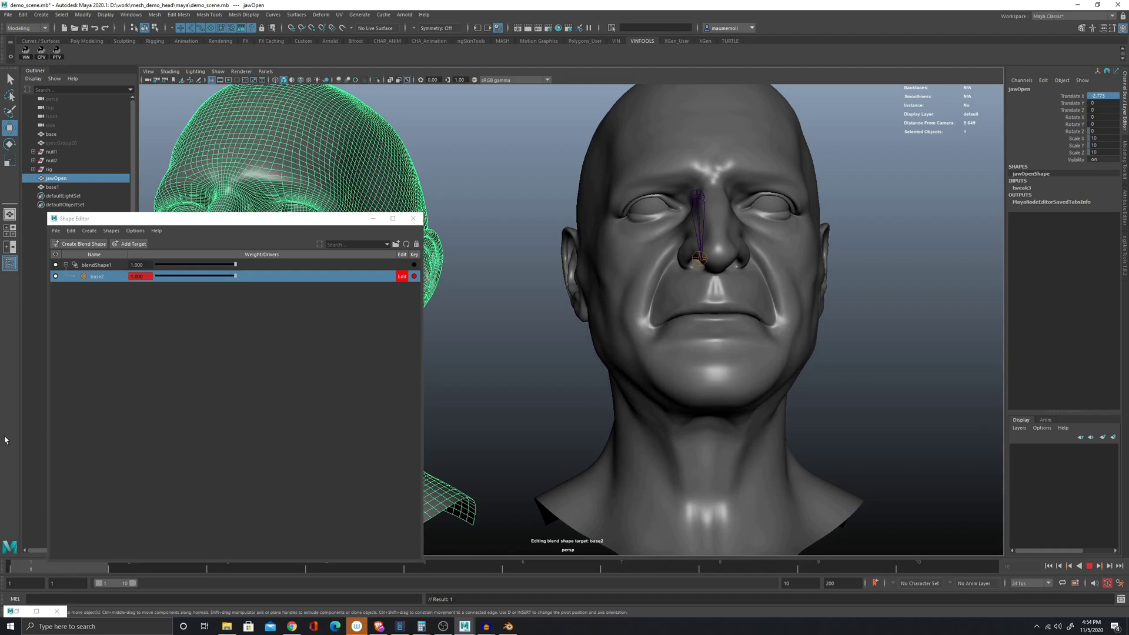
{"action": "right_click_drag", "start_coordinate": [801, 340], "coordinate": [582, 336], "text": "alt"}
{"action": "middle_click_drag", "start_coordinate": [582, 336], "coordinate": [587, 350], "text": "alt"}
{"action": "scroll", "coordinate": [588, 350], "scroll_direction": "up", "scroll_amount": 2}
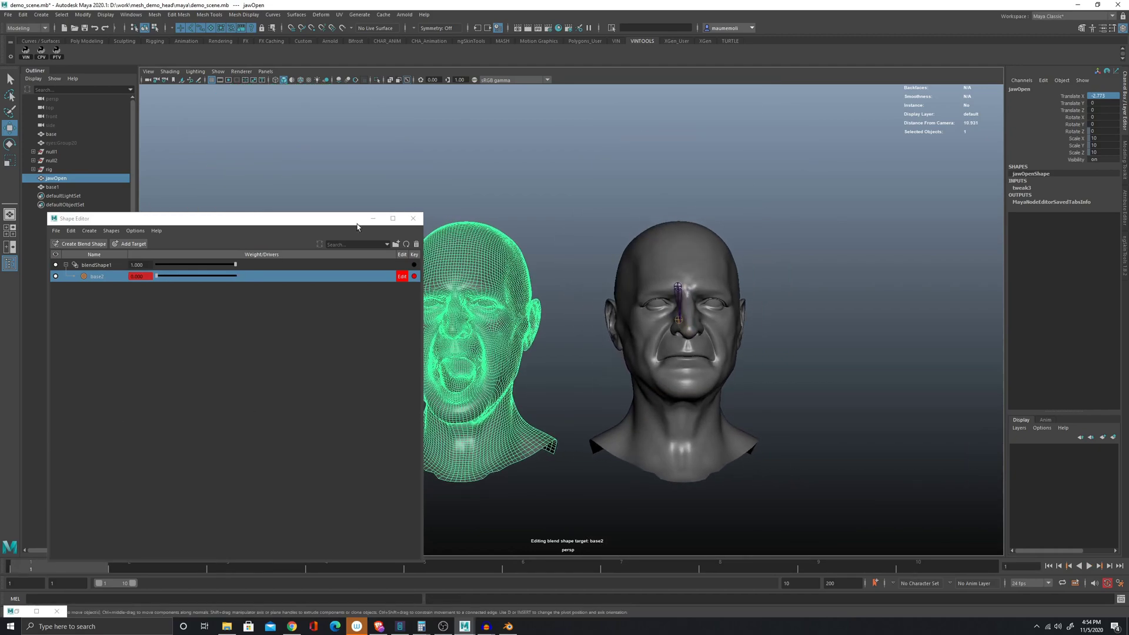
{"action": "left_click", "coordinate": [417, 220]}
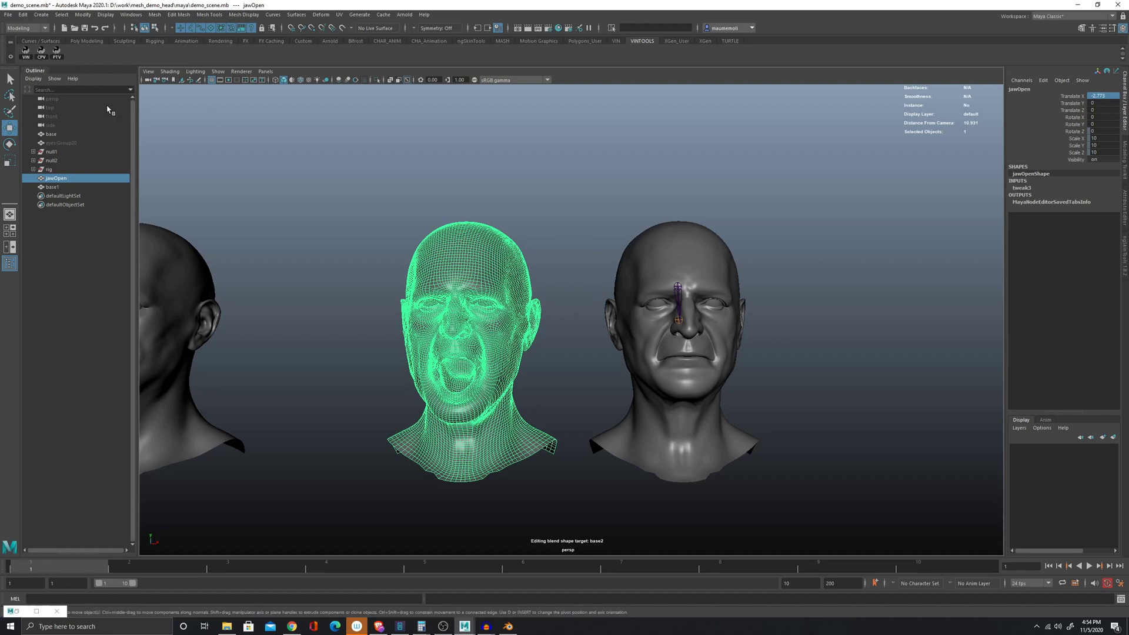
{"action": "left_click", "coordinate": [546, 225]}
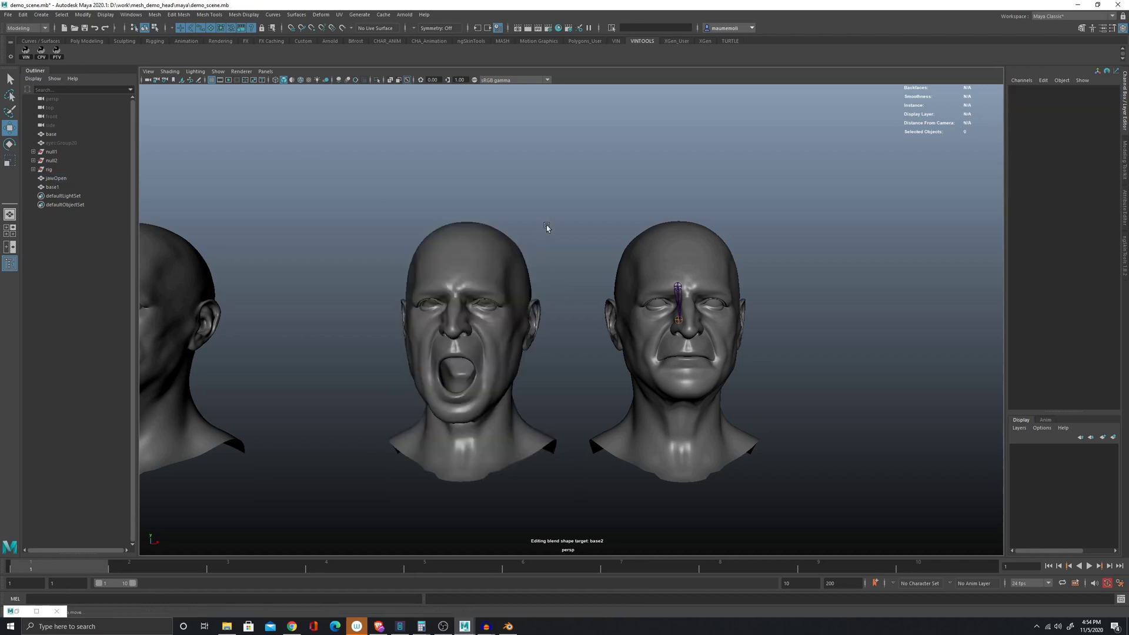